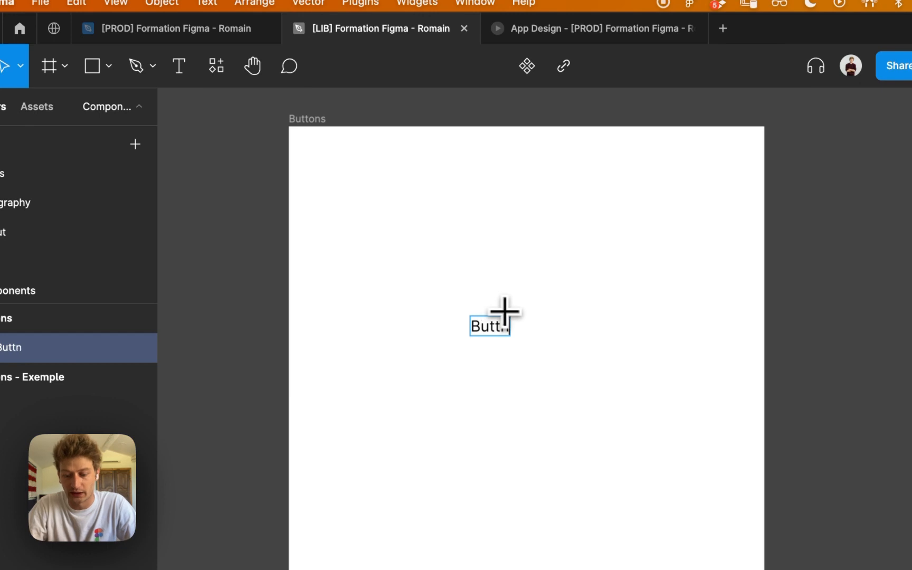
Complete the text label in the Buttons frame as "Button" and give it the Dark/Primary Gray color style.
key("BackSpace")
type("on")
key("Escape")
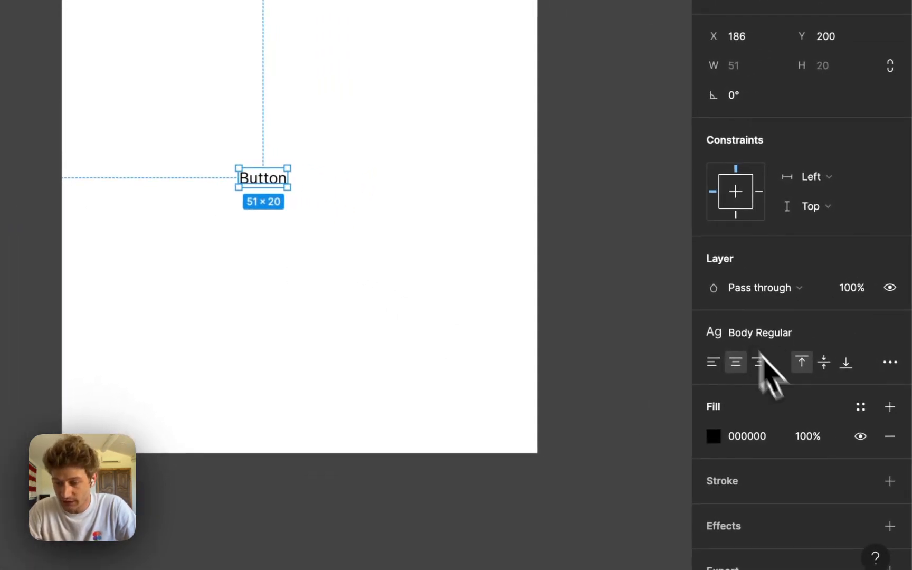
left_click(861, 407)
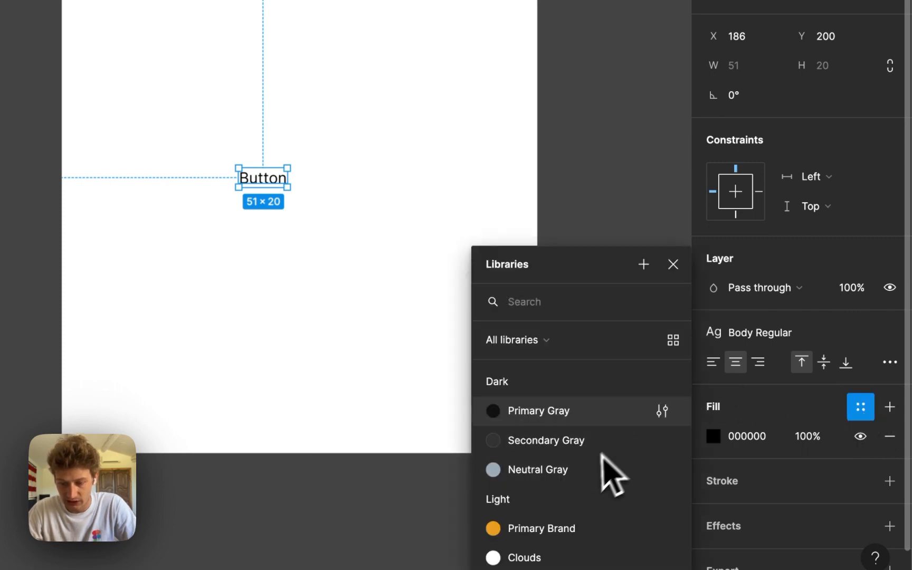
left_click(587, 419)
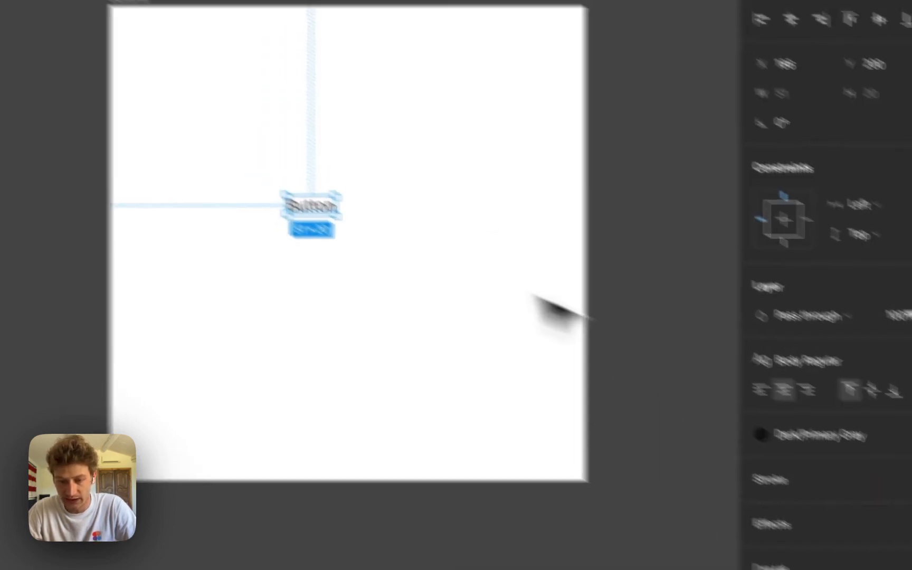
Reposition the Button text within the Buttons frame to about X 174, Y 197.
left_click(401, 238)
left_click(293, 188, "super")
left_click_drag(307, 183, 399, 200)
left_click(574, 312)
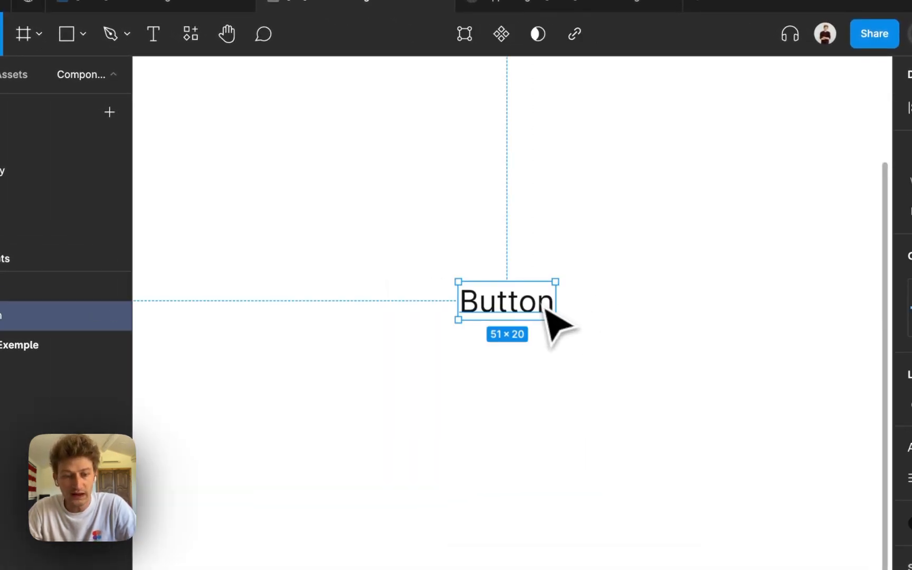
Place an Arrow right icon to the right of the Button text and a Cloud-download icon to its left from the local components.
left_click(77, 91)
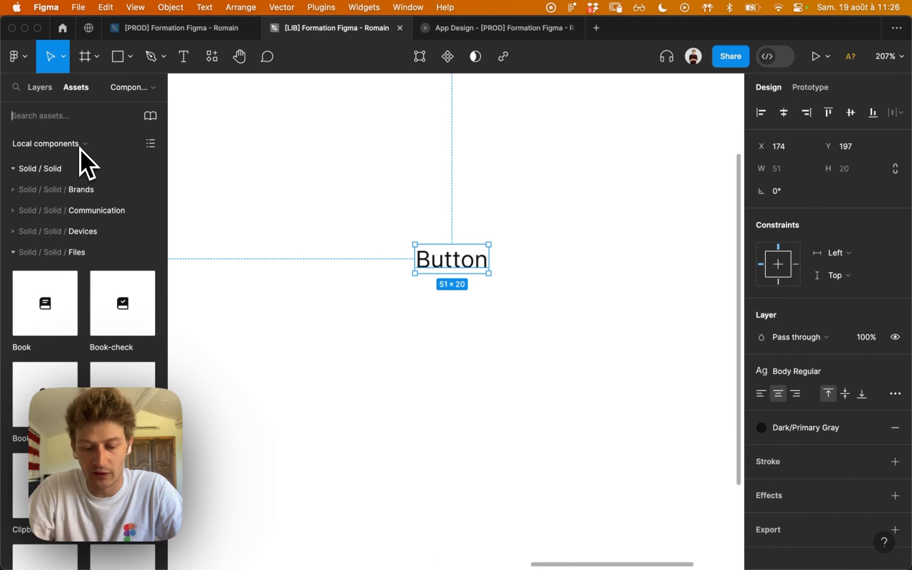
type("arrow")
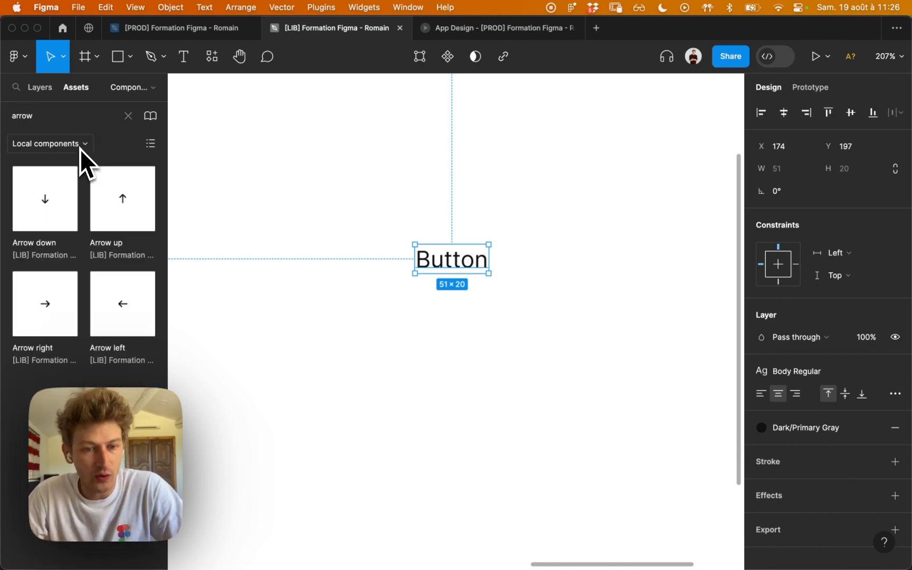
left_click_drag(64, 326, 526, 269)
left_click(127, 117)
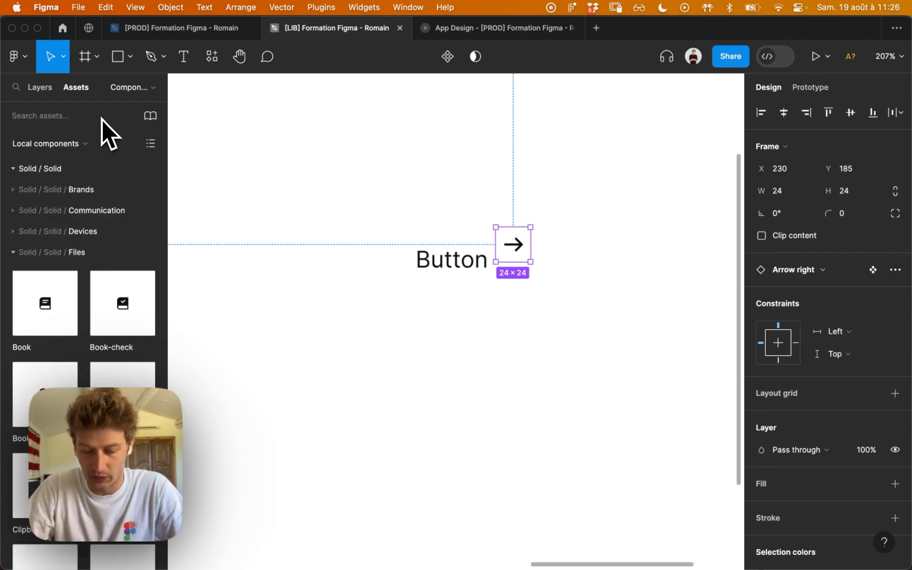
type("down")
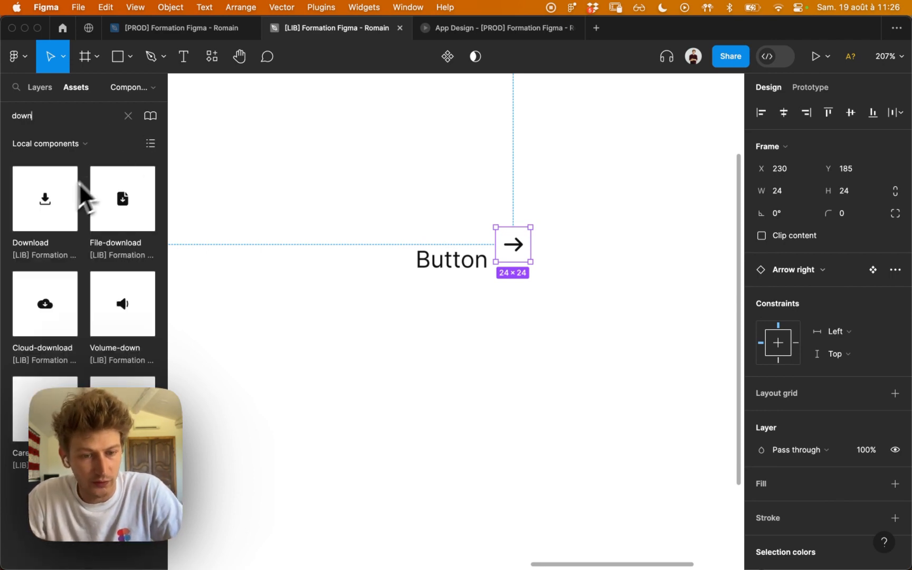
left_click_drag(62, 293, 359, 279)
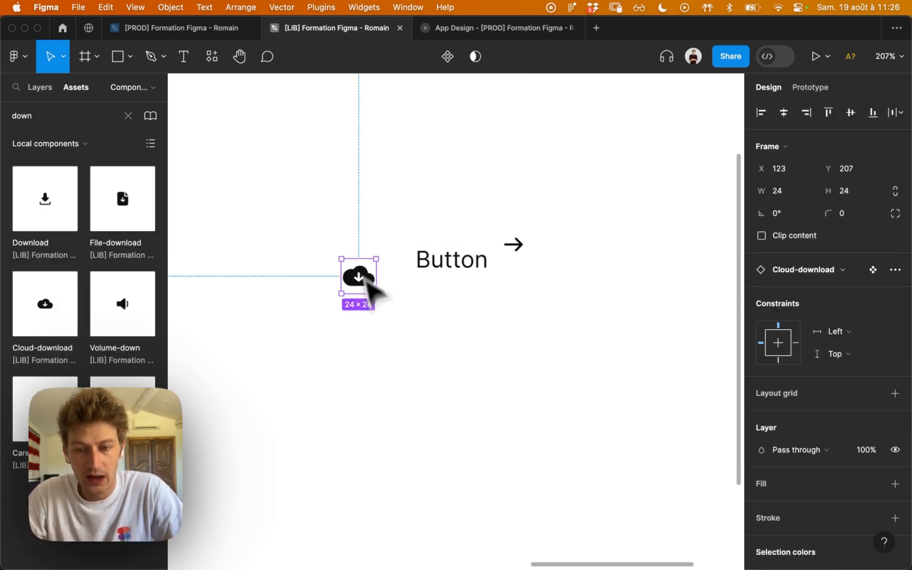
Line the arrow icon up with the Button text and wrap both icons and the text in an auto layout frame.
left_click_drag(516, 257, 527, 278)
left_click_drag(309, 324, 586, 237)
key("shift+a")
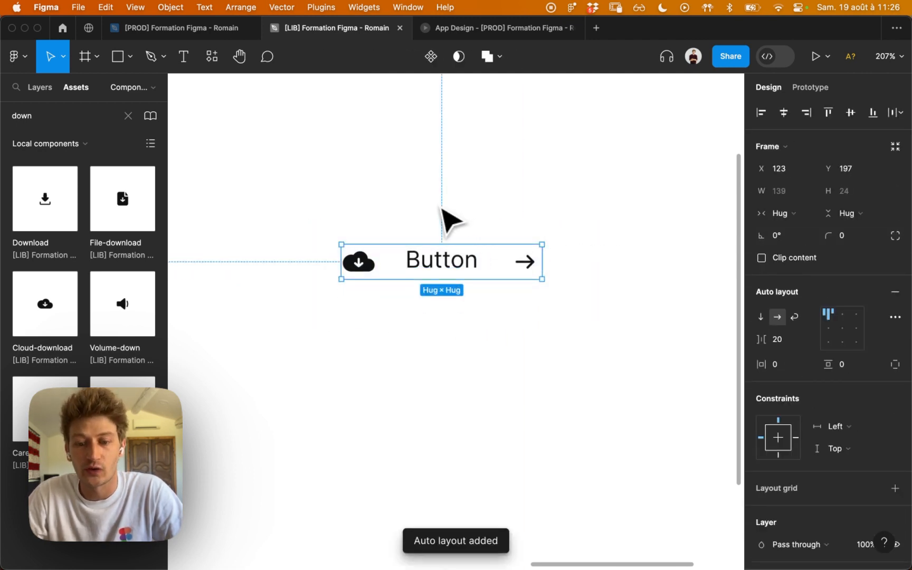
Rename the new auto layout frame as Button in the layer list.
left_click(40, 88)
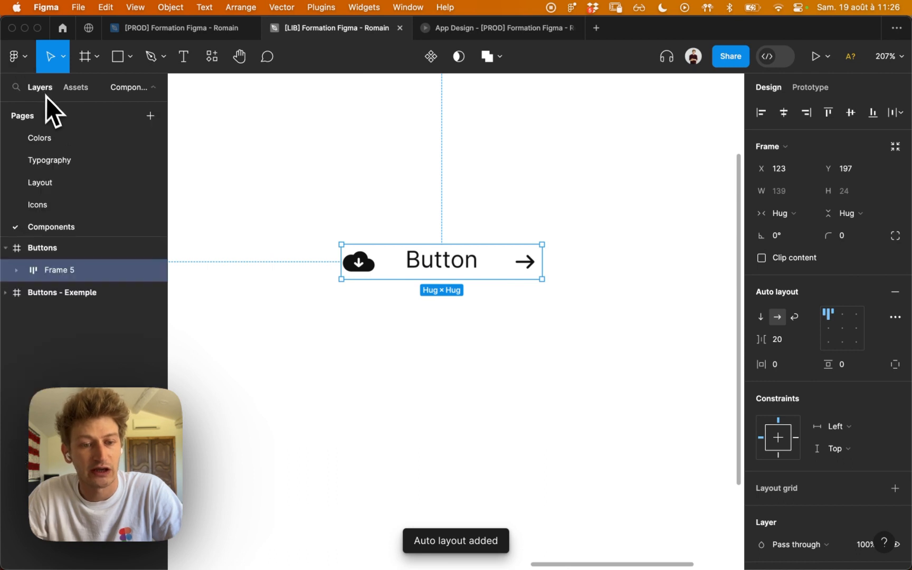
double_click(63, 273)
type("Butto")
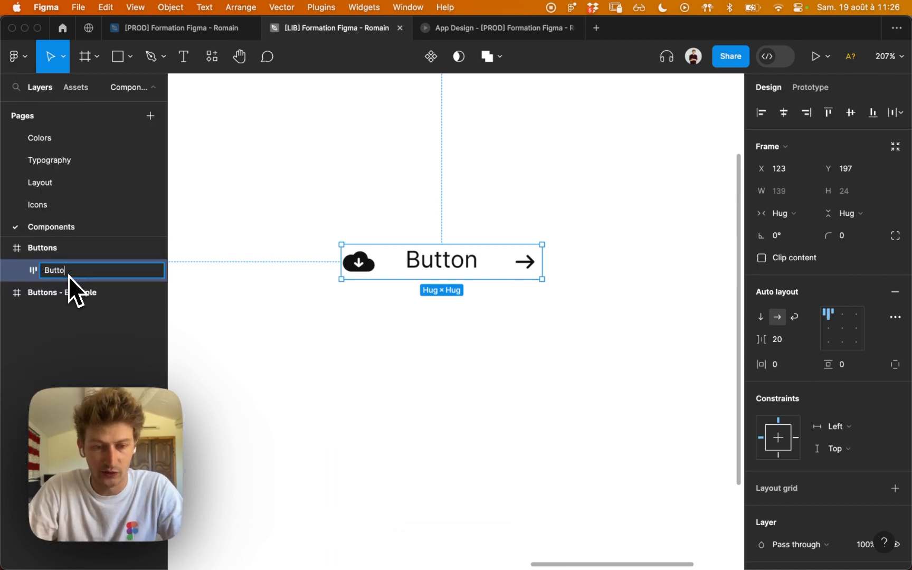
type("n")
key("Return")
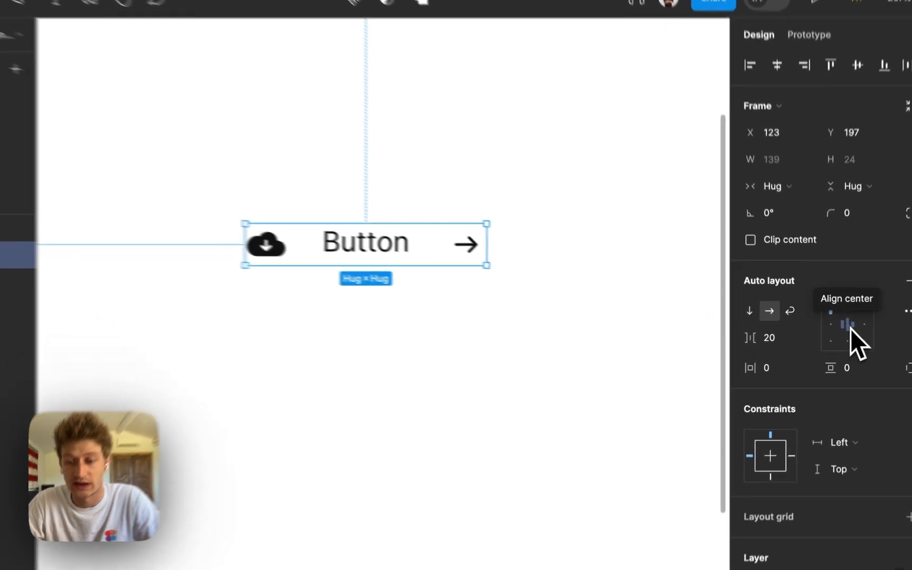
Center the contents of the Button auto layout and set the gap between items to 8.
left_click(841, 331)
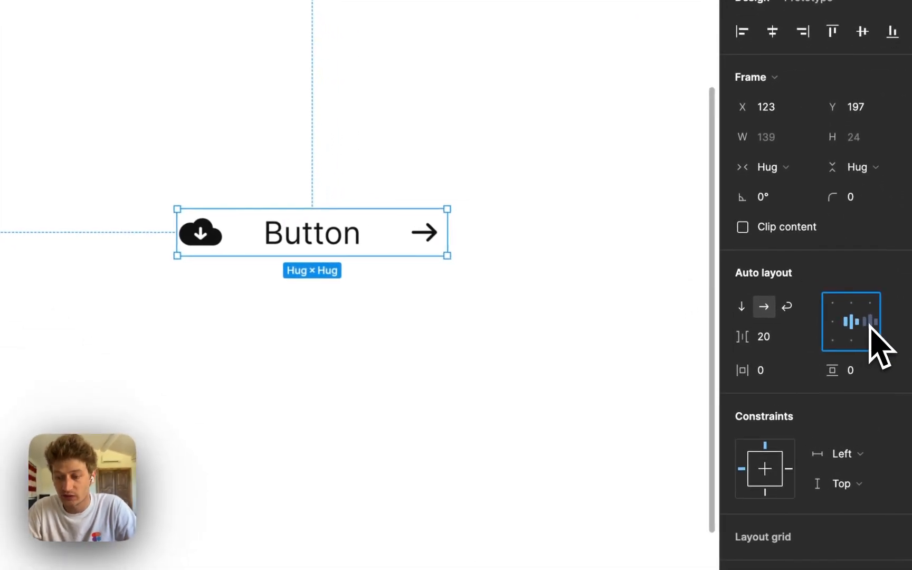
left_click(806, 337)
type("8")
key("Return")
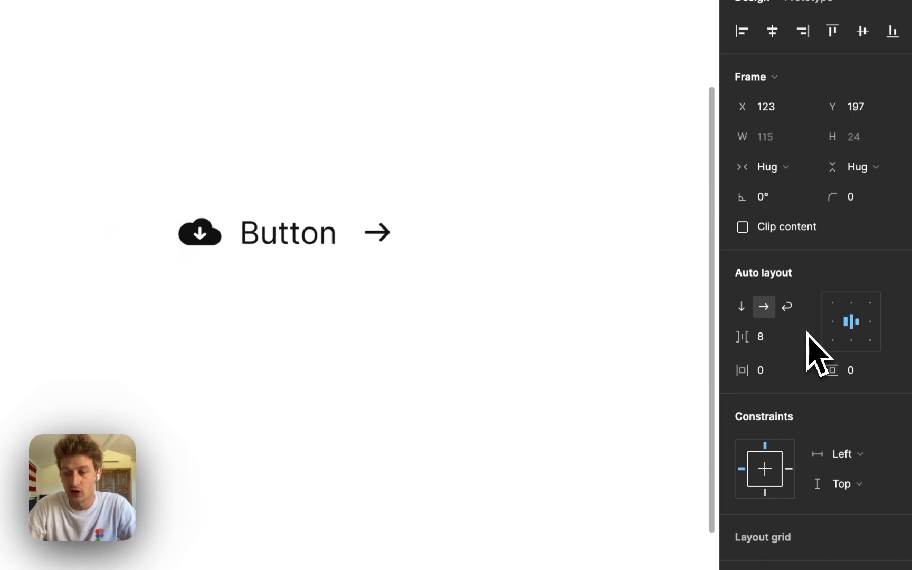
Set the Button auto layout's horizontal padding to 16 and its vertical padding to 12.
left_click(747, 366)
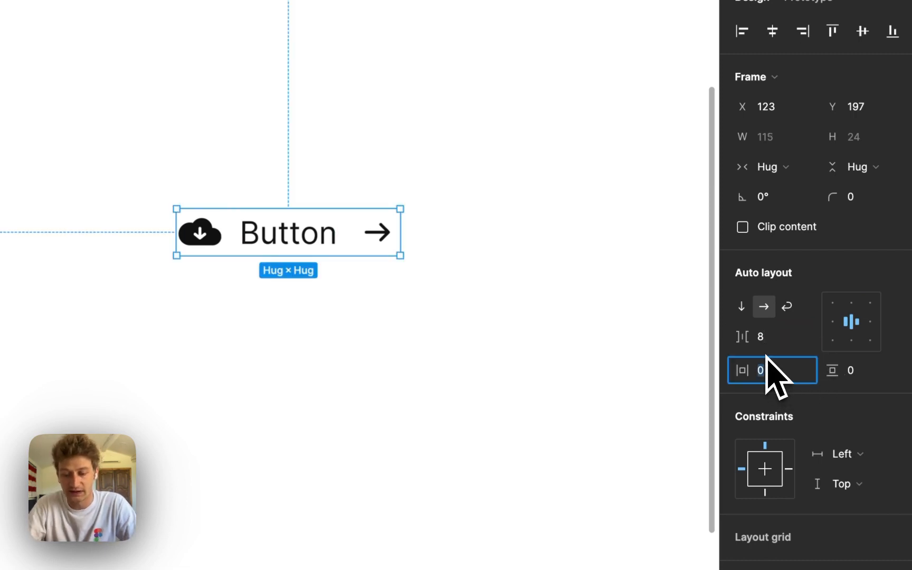
type("16")
key("Tab")
type("12")
key("Return")
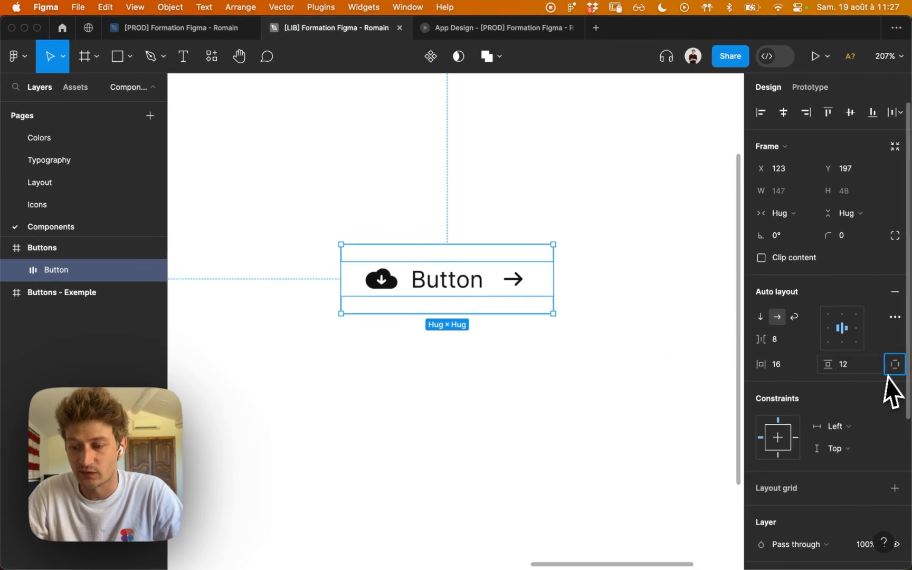
Fill the Button frame with the Light/Primary Brand color style.
scroll(876, 377, "down", 5)
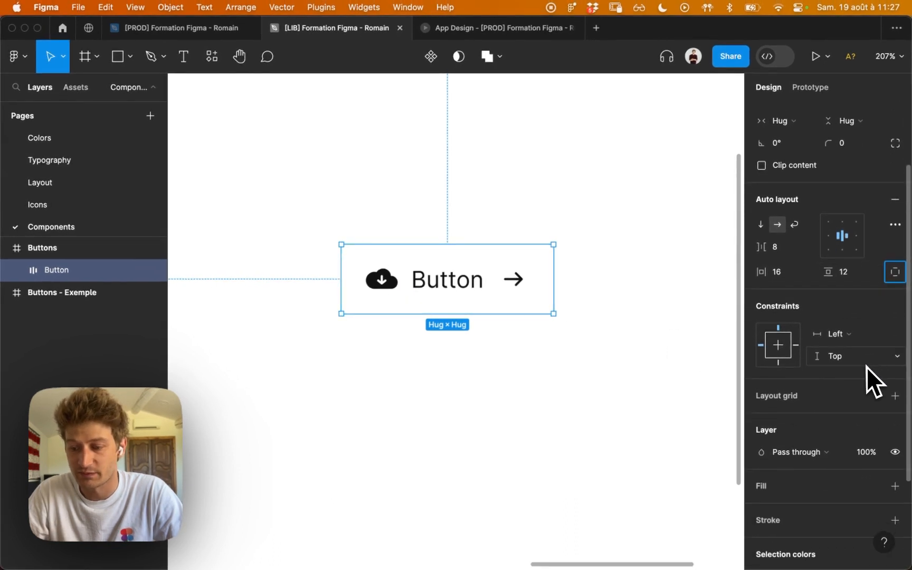
left_click(872, 486)
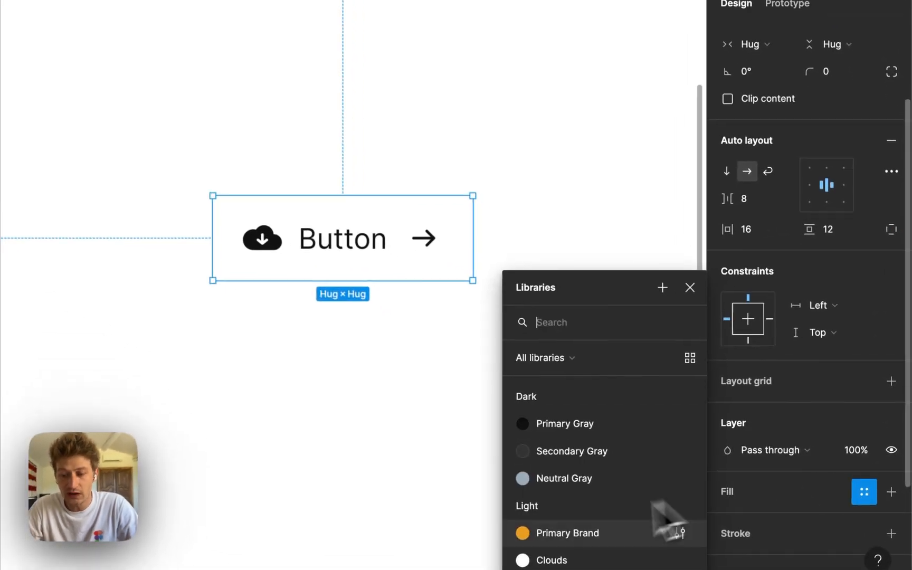
left_click(607, 533)
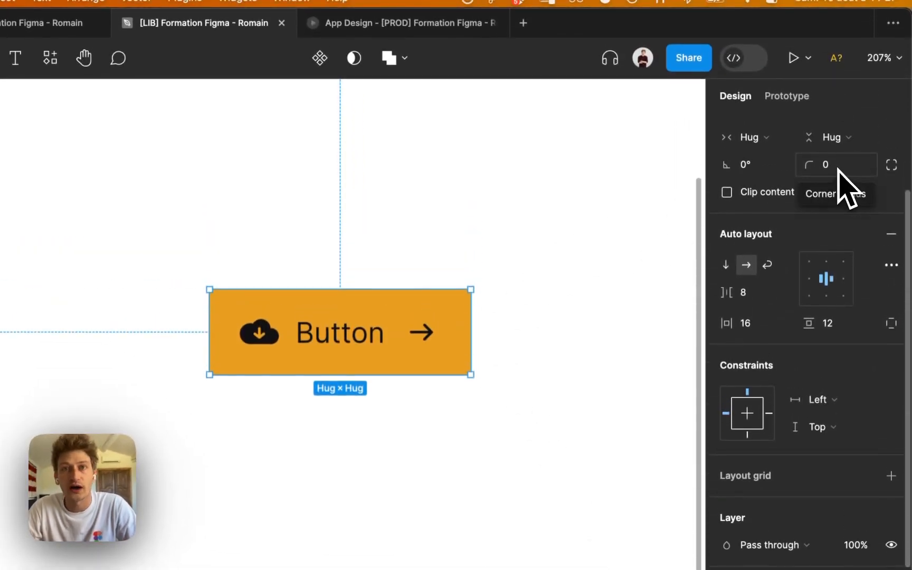
Set the Button frame's corner radius to 100.
left_click(836, 174)
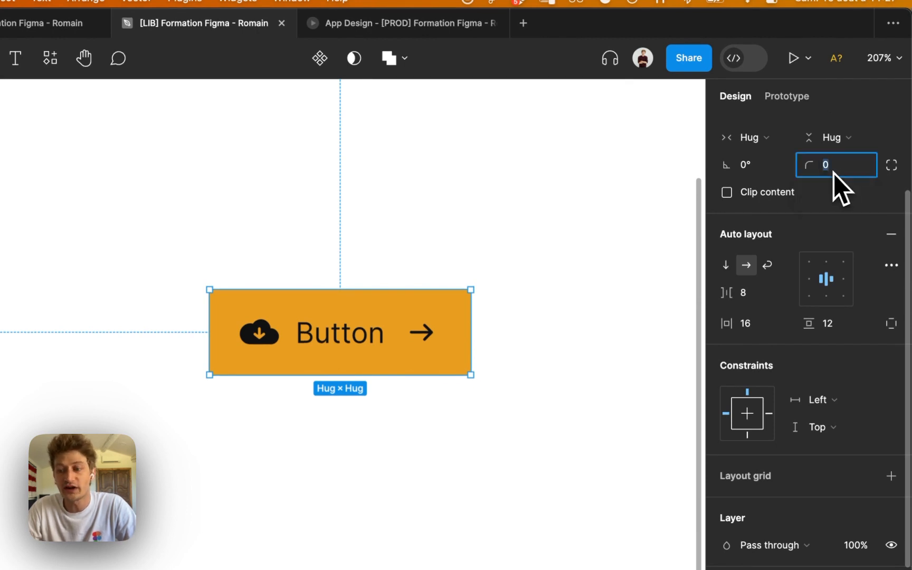
type("10")
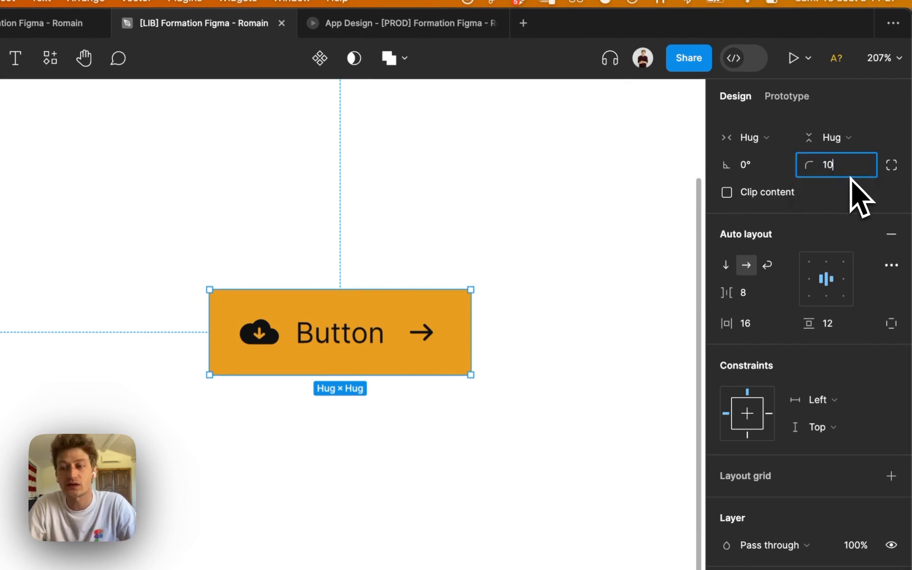
type("0")
key("Return")
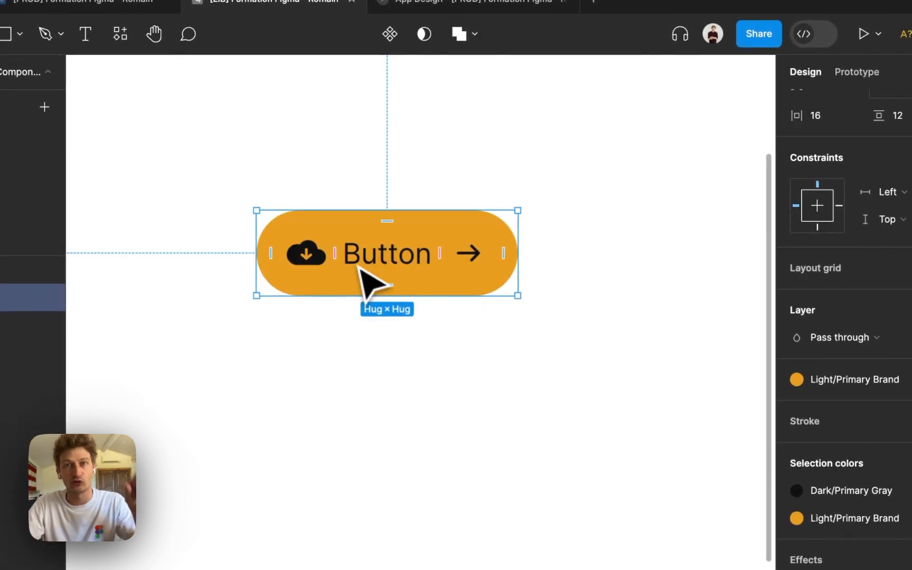
Turn the finished Button frame into a component.
left_click(488, 153)
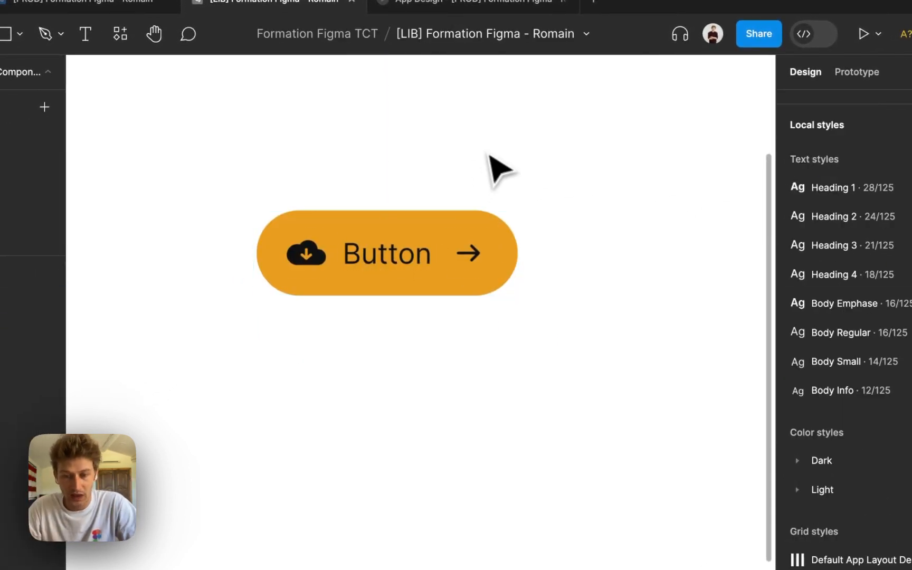
left_click(387, 263)
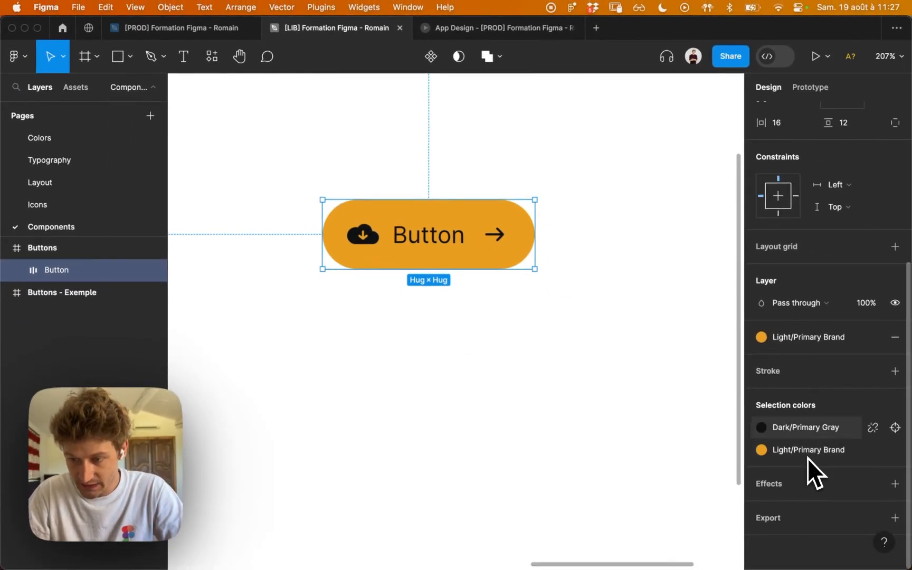
scroll(818, 343, "up", 3)
scroll(823, 338, "up", 1)
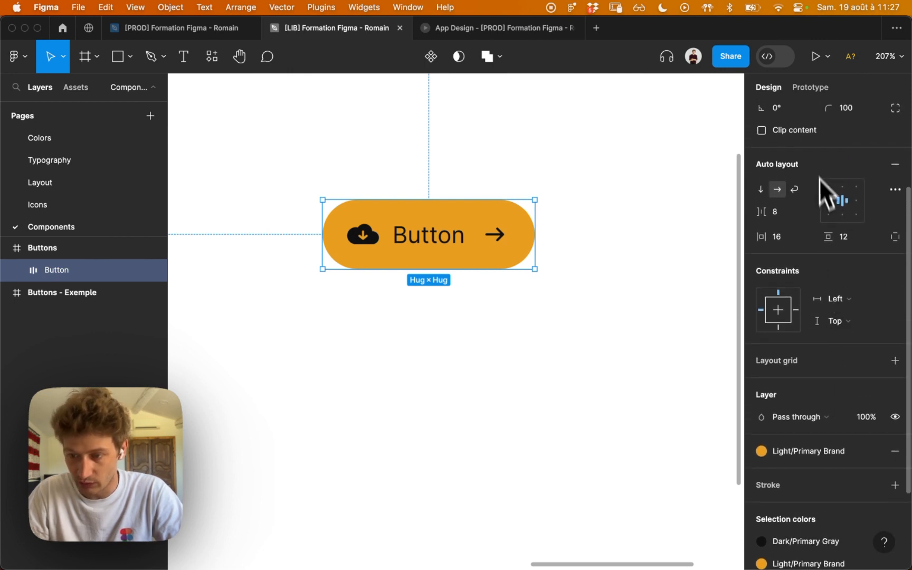
scroll(845, 190, "up", 3)
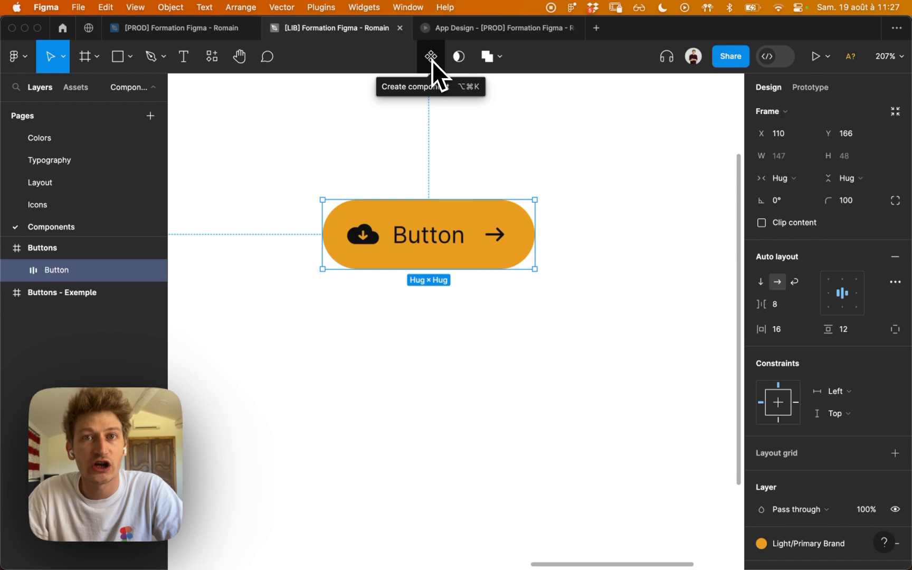
left_click(431, 60)
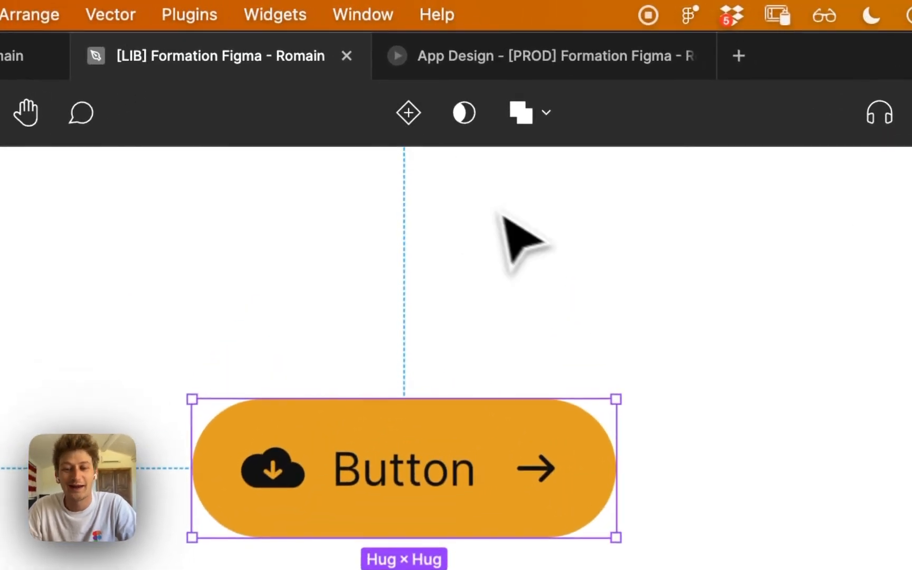
left_click(523, 219)
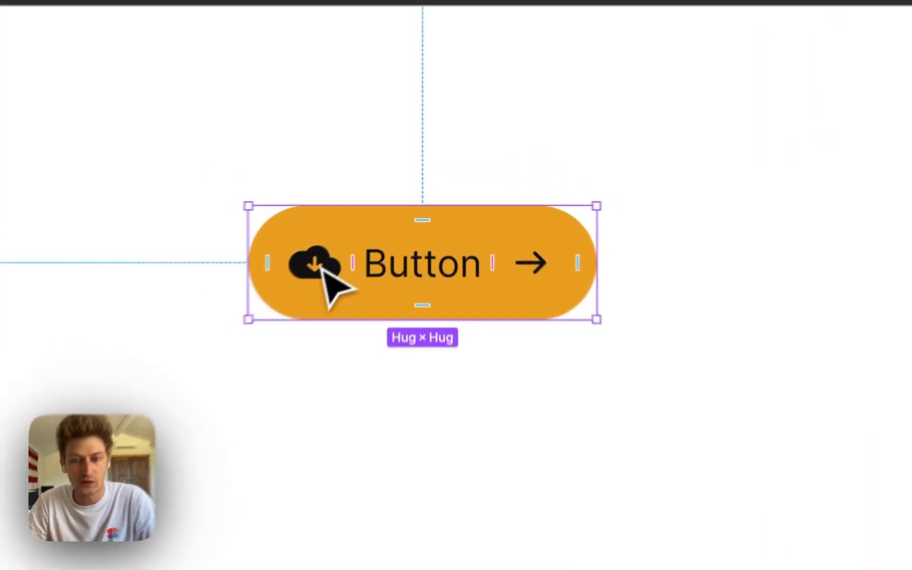
Start a boolean component property for the cloud-download icon, with value True and the name "Has Icon Left ?".
double_click(370, 230)
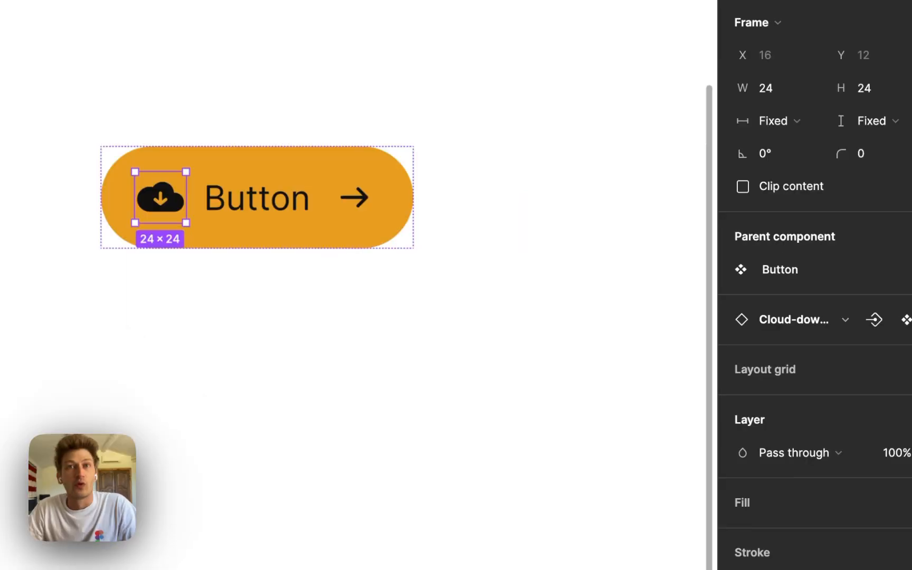
left_click(896, 381)
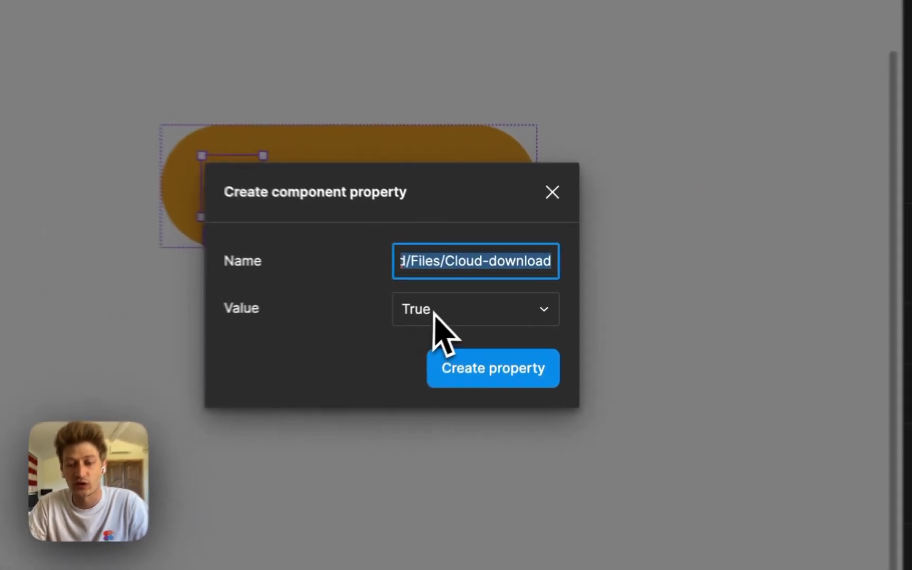
left_click(477, 300)
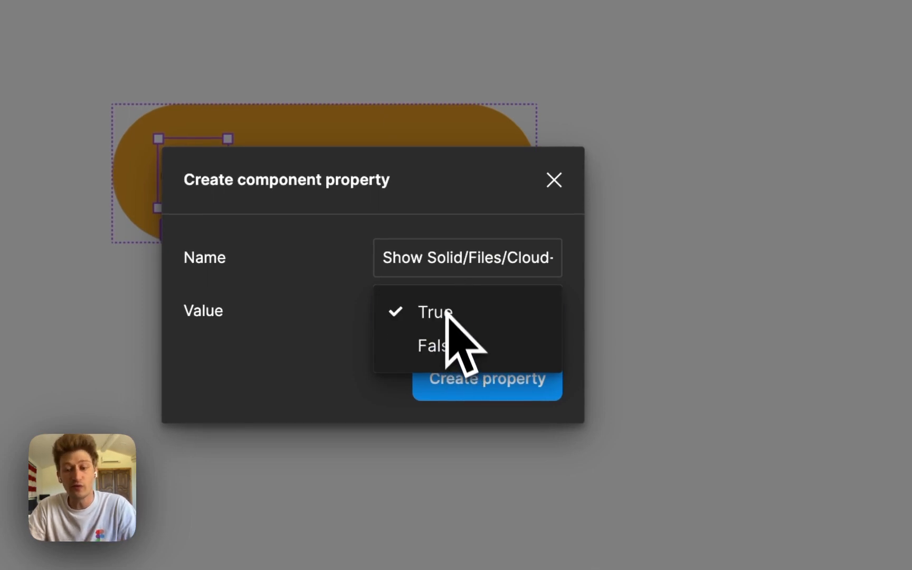
left_click(453, 313)
left_click(484, 260)
key("BackSpace")
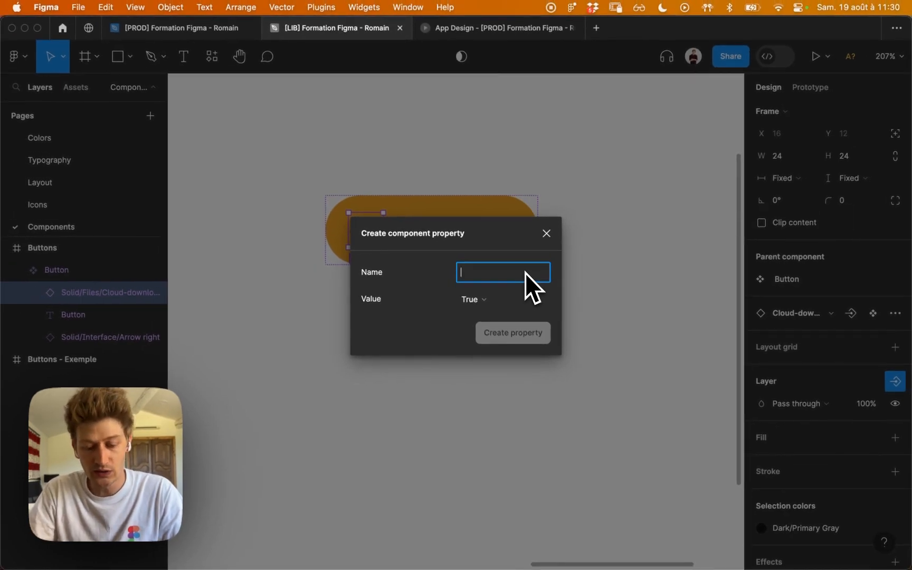
type("Has Ico")
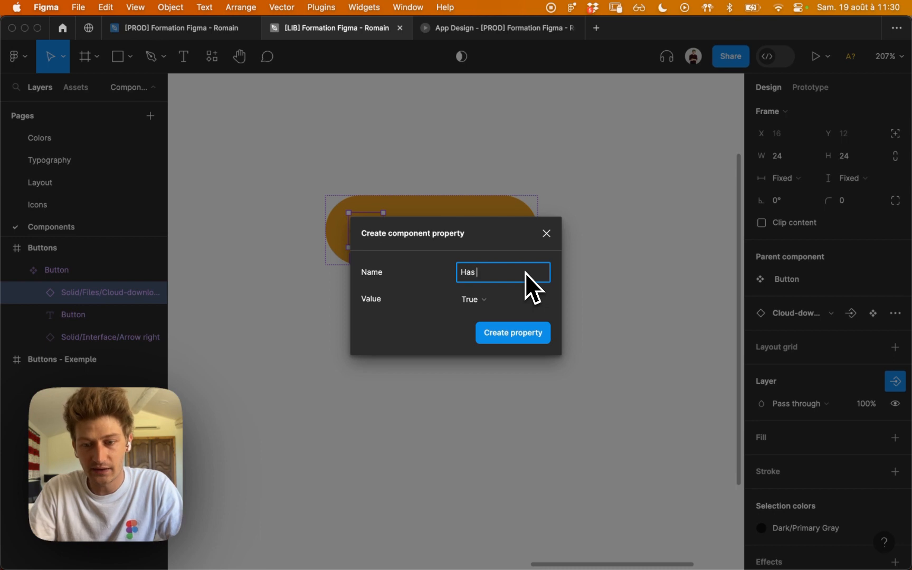
type("n Left ?")
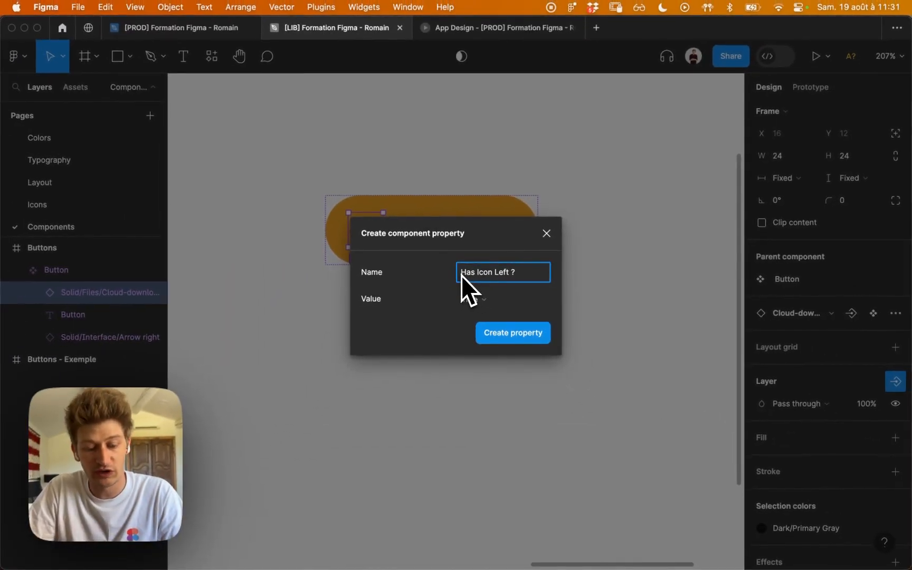
Prefix the property name with the 👀 emoji and create the property.
key("ctrl+super+space")
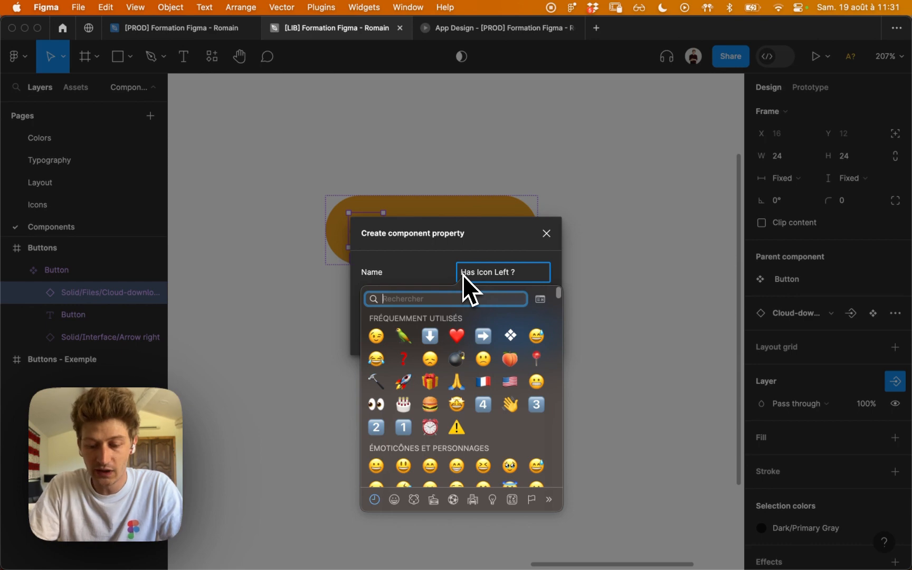
type("oeil")
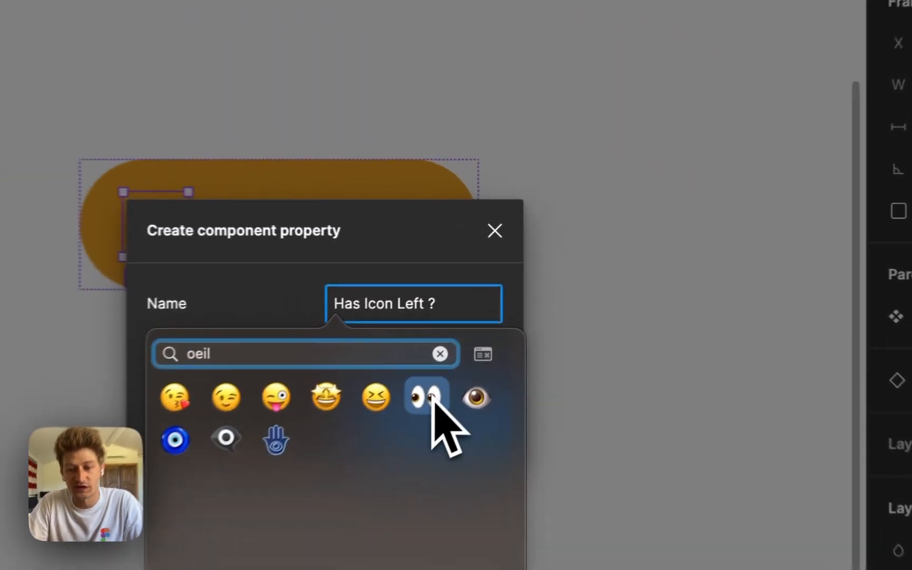
left_click(427, 397)
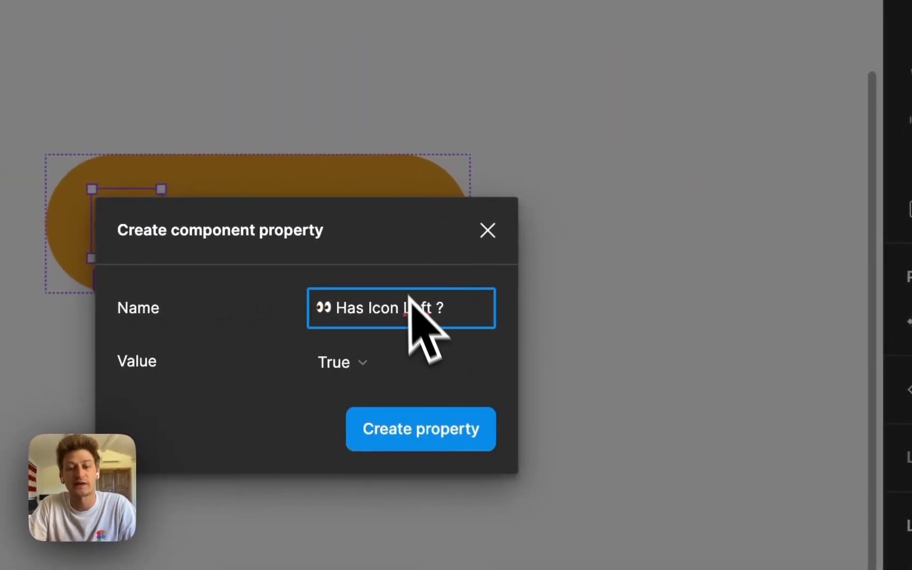
left_click(393, 265)
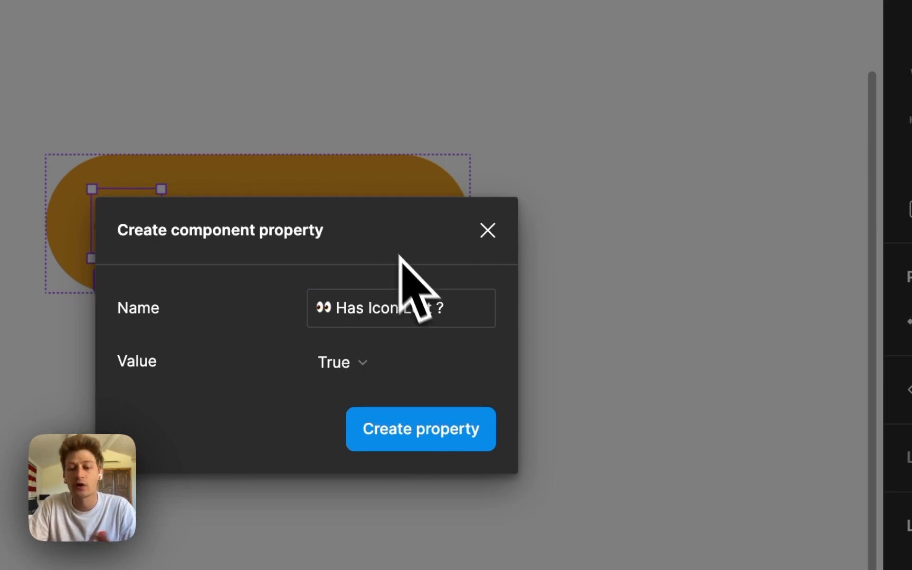
left_click(425, 425)
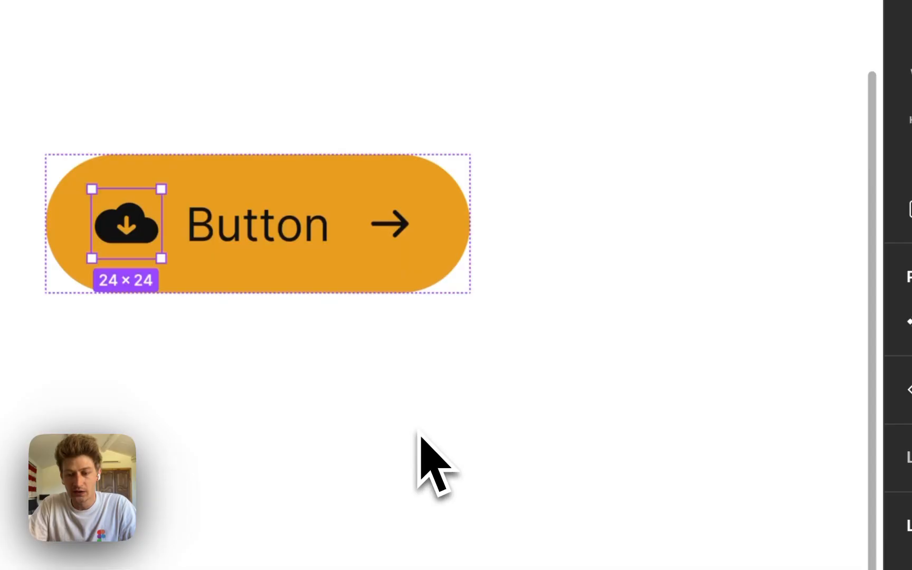
key("Escape")
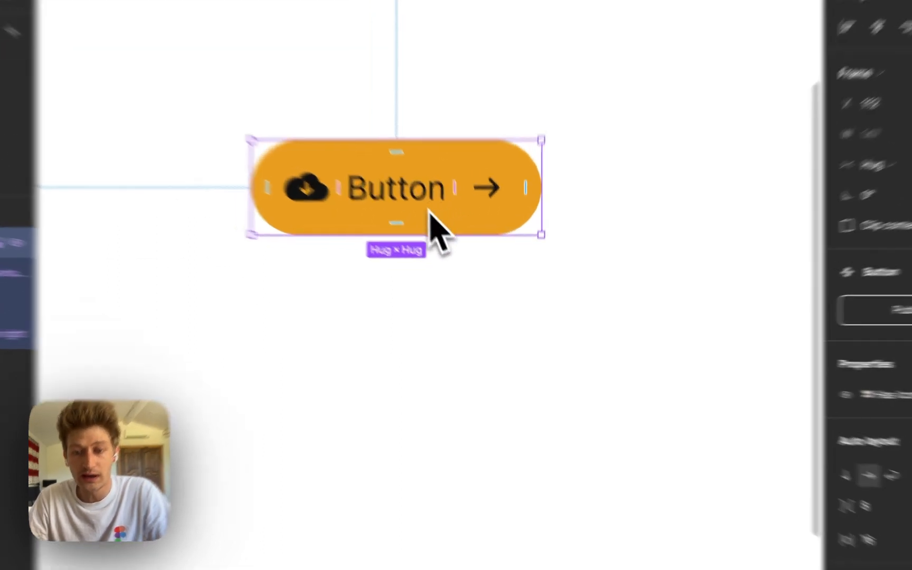
Place an instance of the Button component below the original and toggle its Has Icon Left ? property off and back on.
left_click_drag(433, 245, 432, 395)
left_click_drag(346, 443, 362, 399)
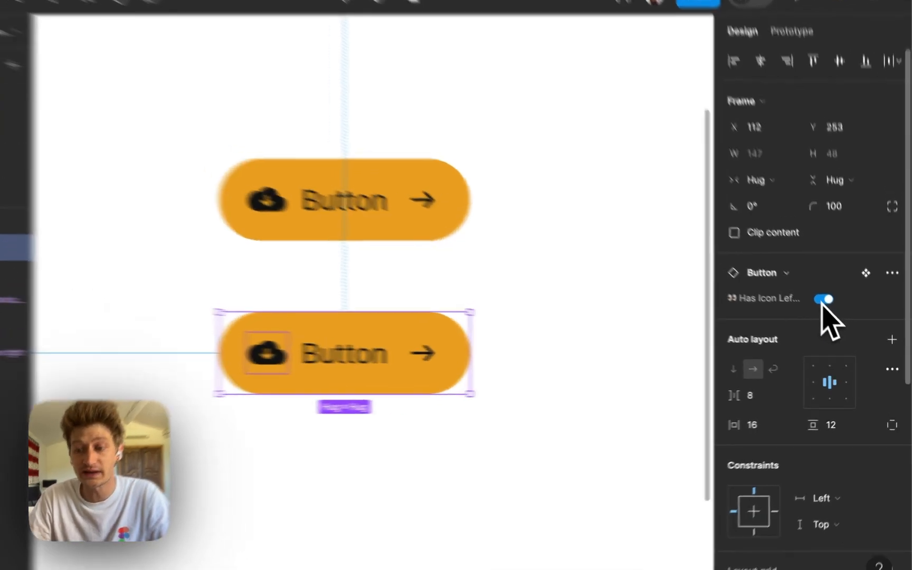
left_click(823, 300)
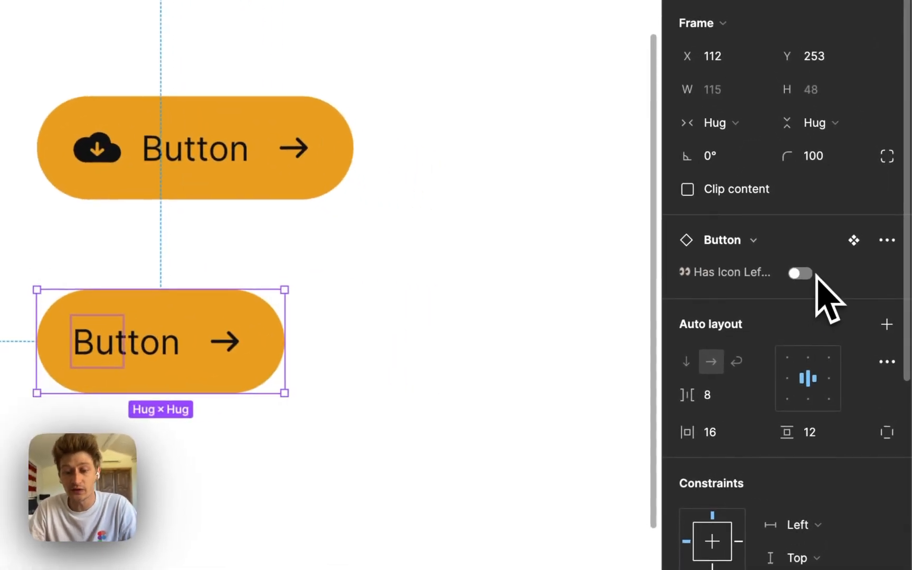
left_click(545, 348)
left_click_drag(302, 340, 320, 340)
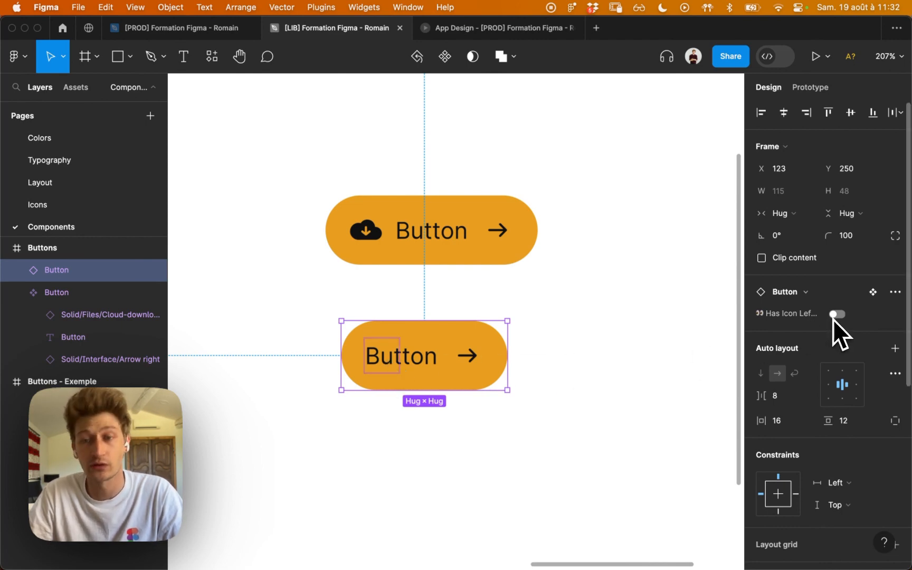
left_click(838, 315)
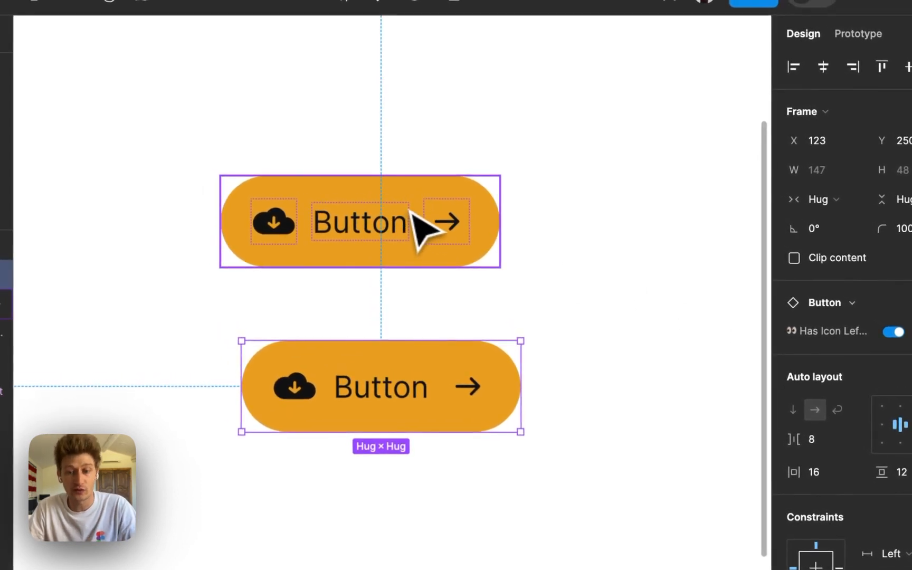
Create a boolean property named "👀 Has Icon Right ?" with value True for the main component's arrow icon.
double_click(452, 227)
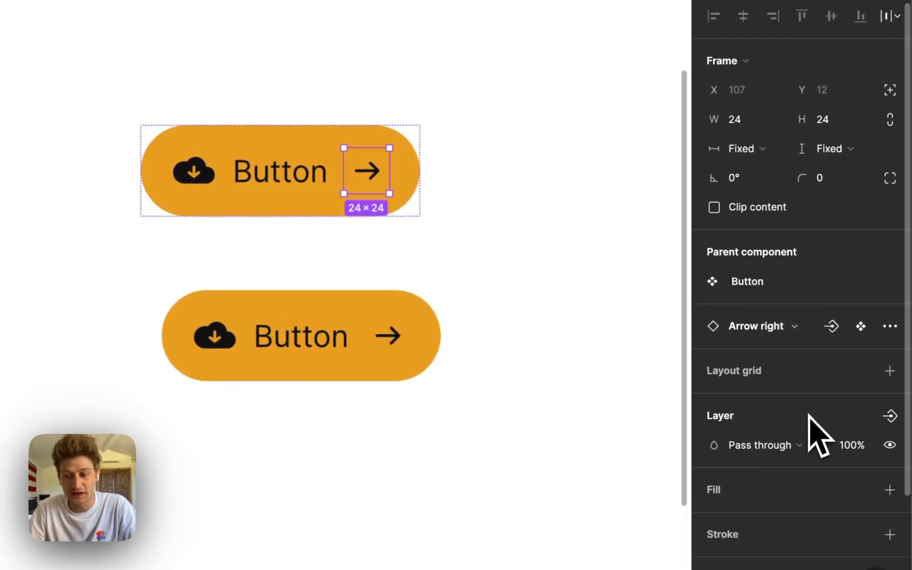
left_click(890, 417)
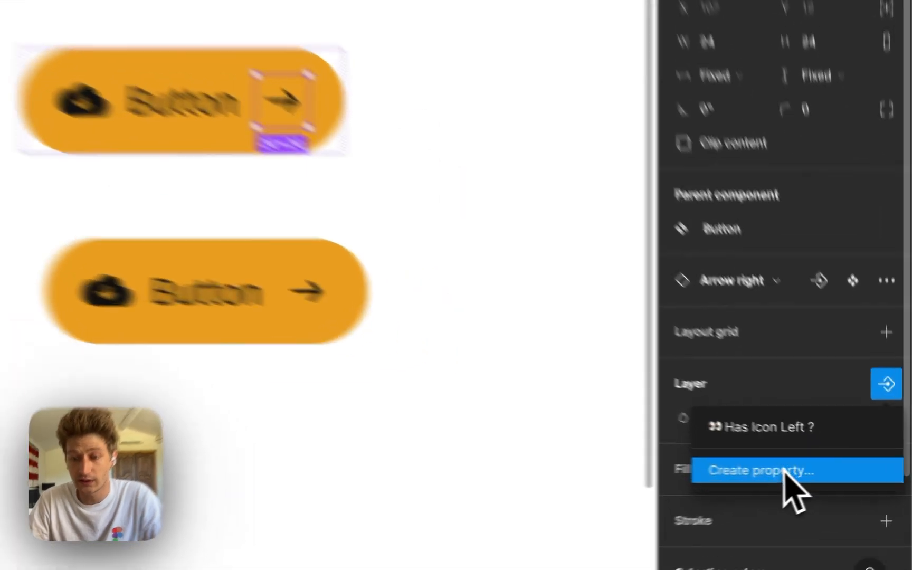
left_click(837, 474)
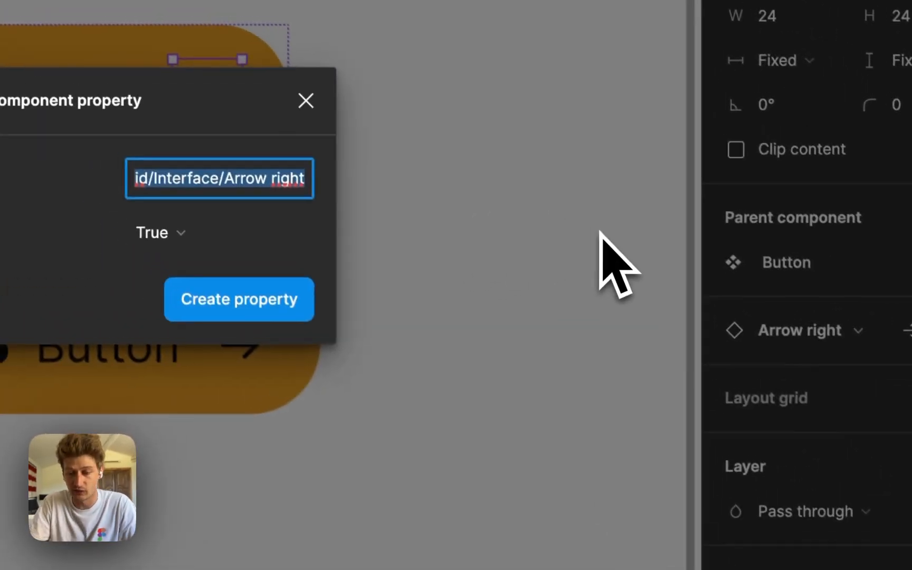
key("BackSpace")
type("Has")
type(" Icon Right")
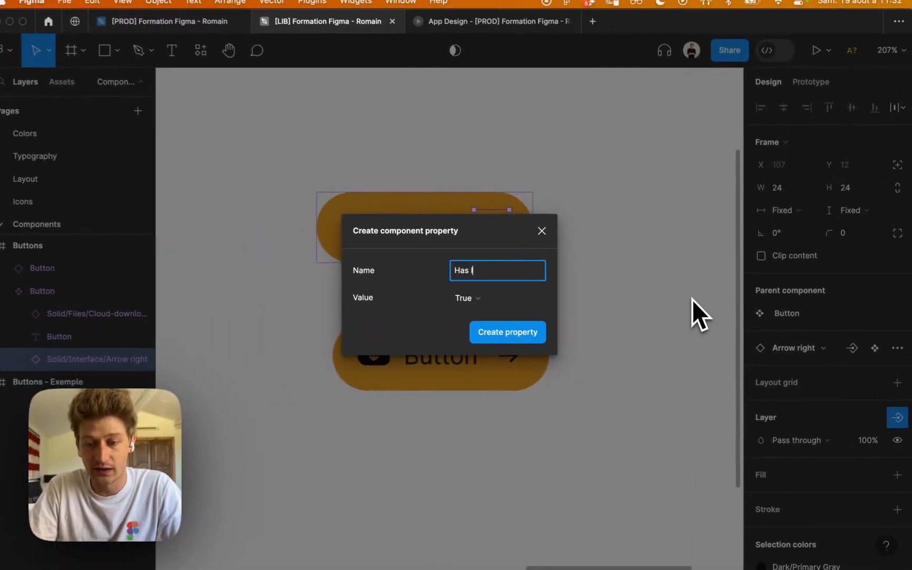
type(" ?")
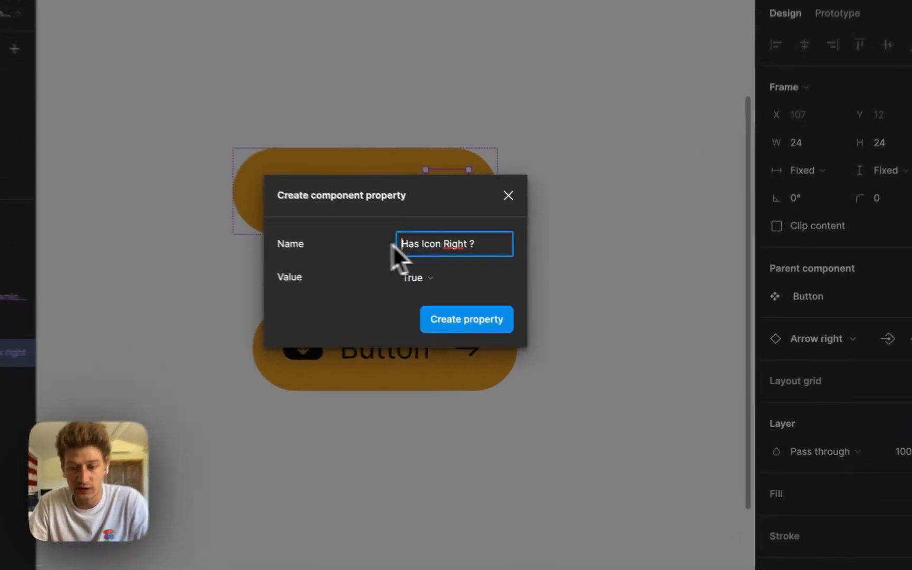
key("ctrl+super+space")
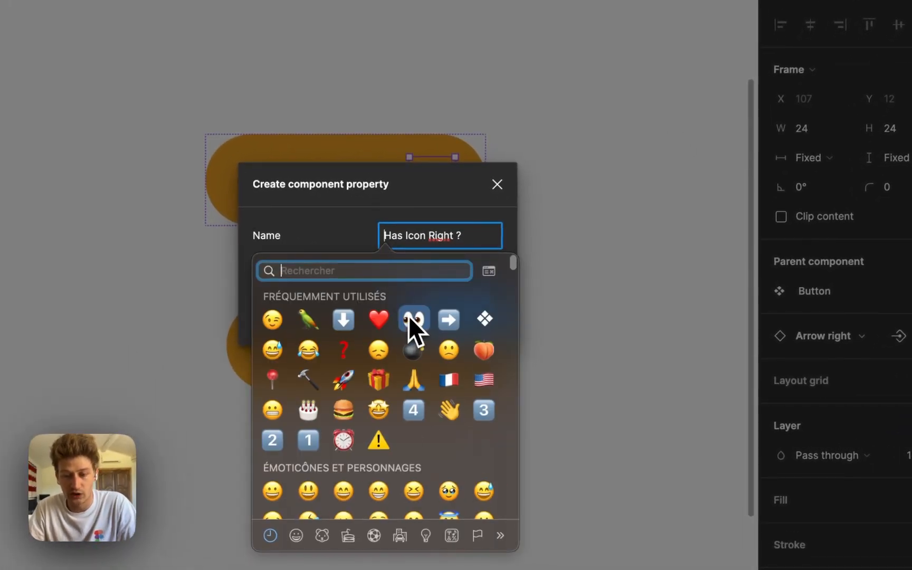
left_click(420, 318)
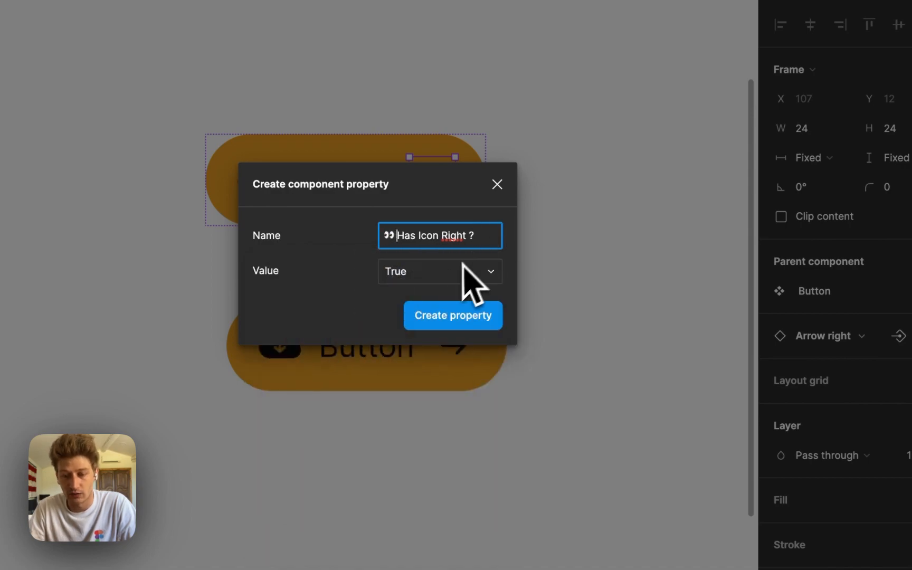
left_click(459, 325)
Align the Button instance under the main component at X 112 and toggle both icon properties off and back on.
left_click(629, 270)
left_click_drag(445, 359, 423, 358)
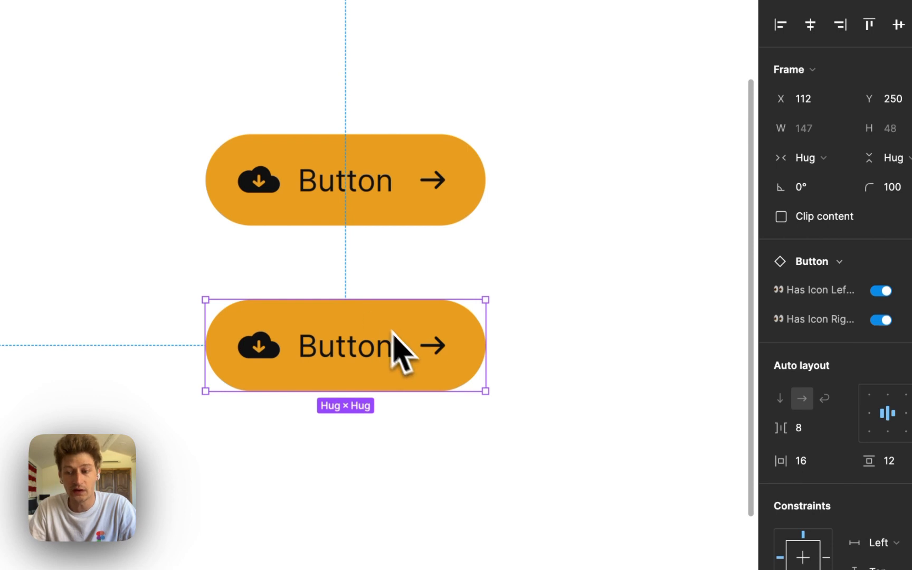
left_click(826, 294)
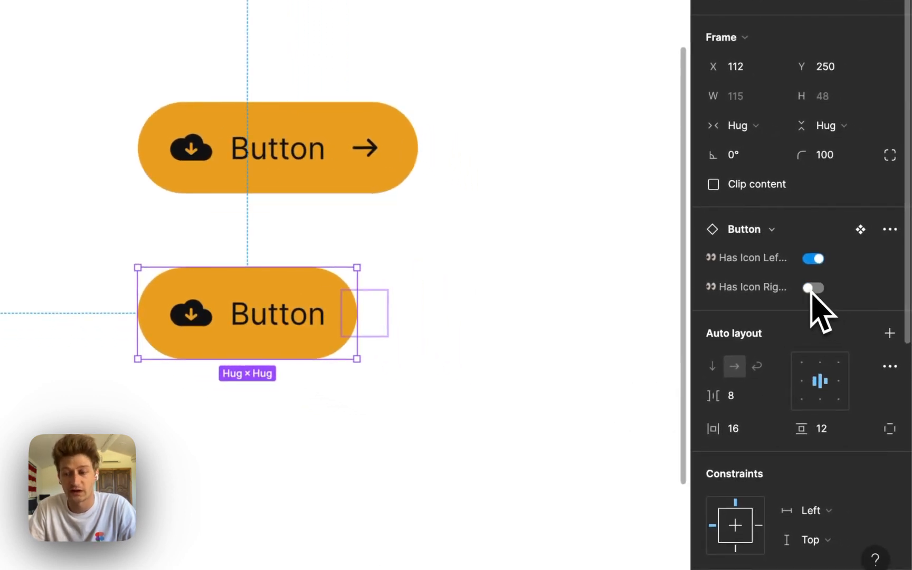
left_click(813, 259)
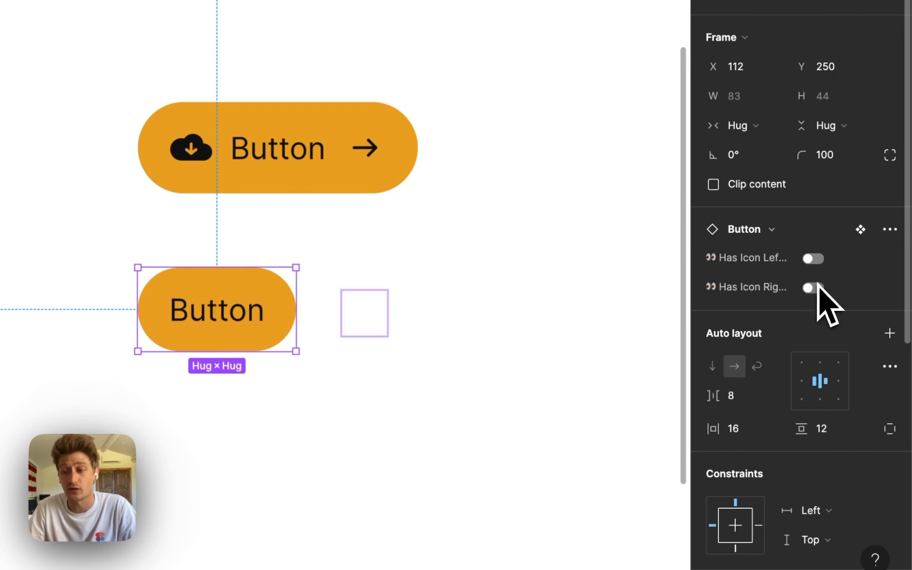
left_click(815, 290)
left_click(817, 259)
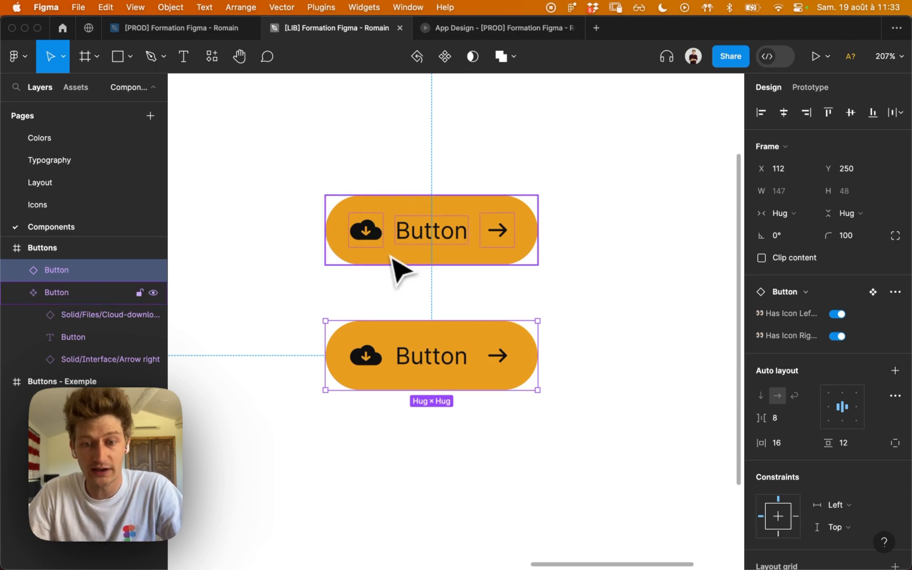
Start an instance swap property named "🎨 Icn Left" for the main component's cloud-download icon.
left_click(376, 239)
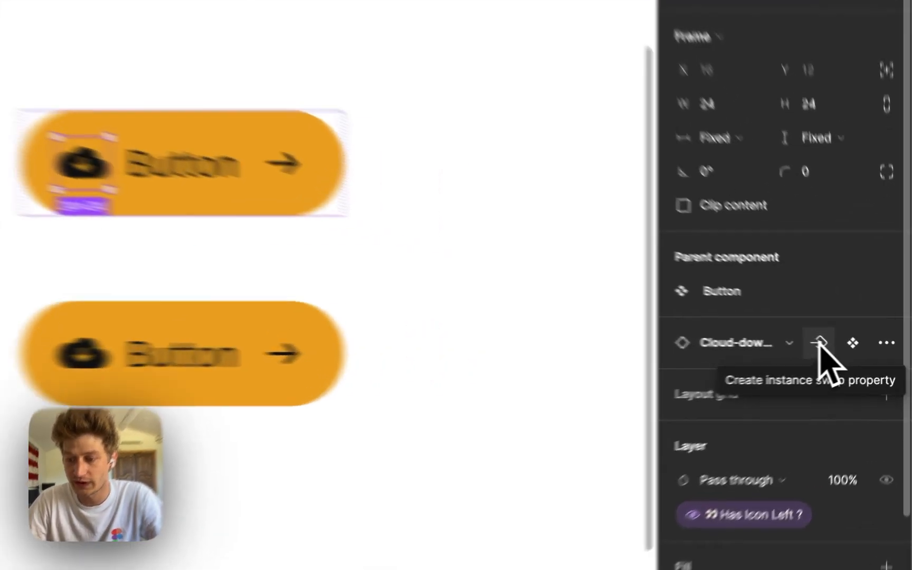
left_click(851, 348)
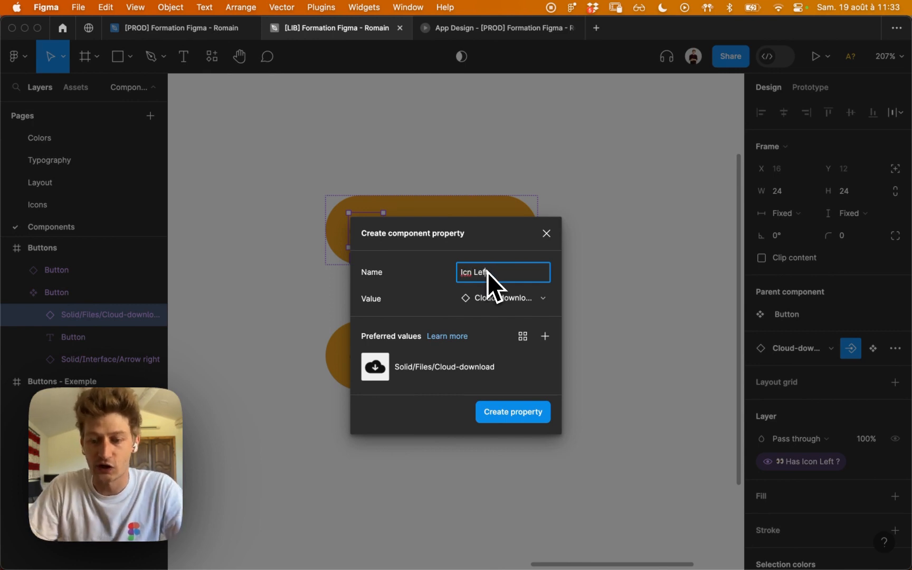
key("ctrl+super+space")
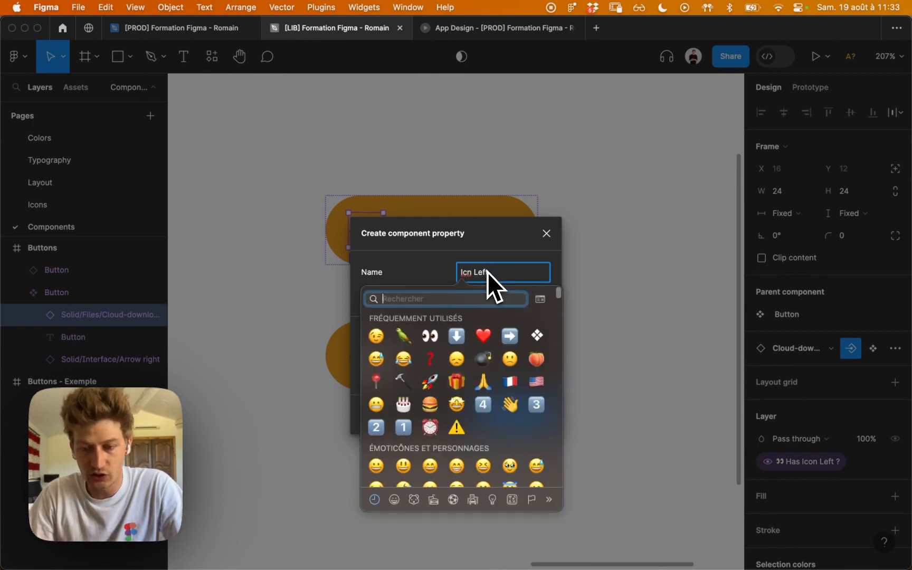
type("pale")
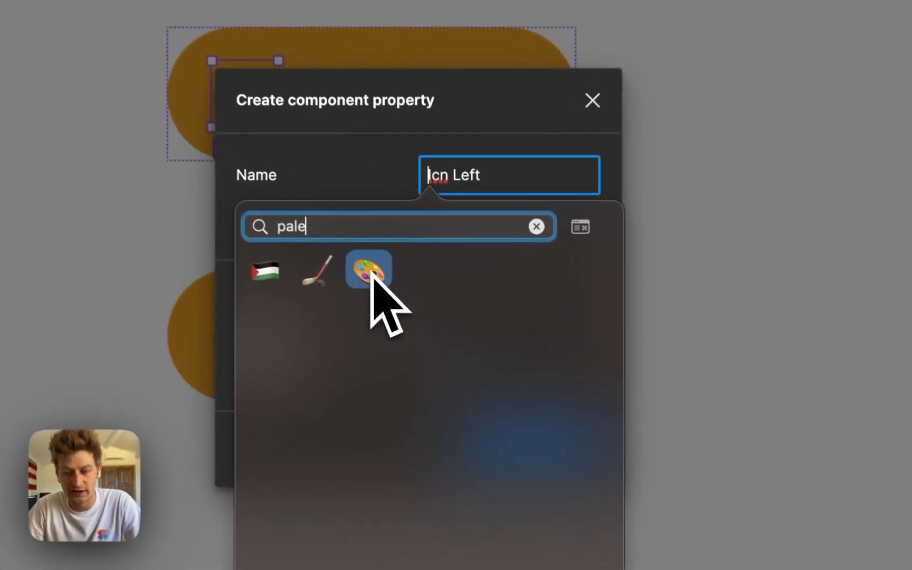
left_click(430, 322)
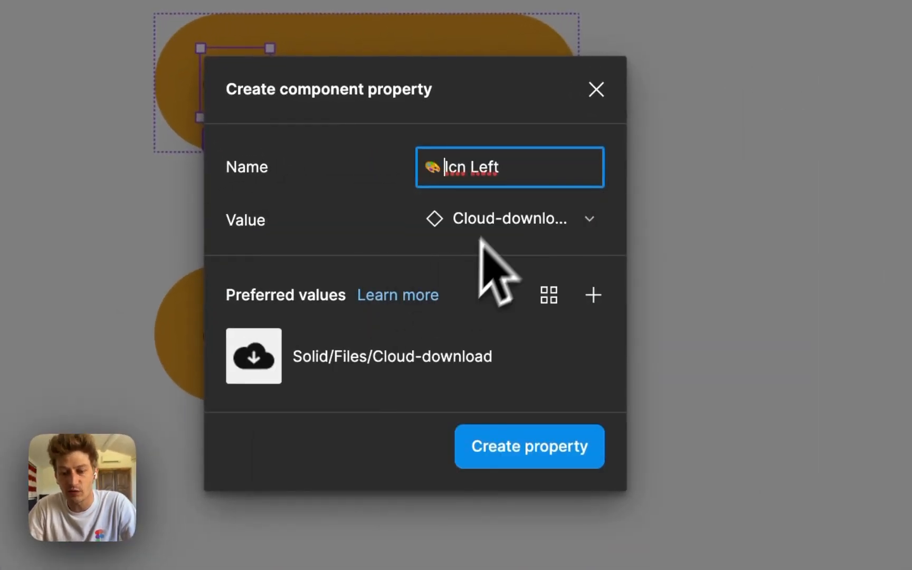
left_click(359, 212)
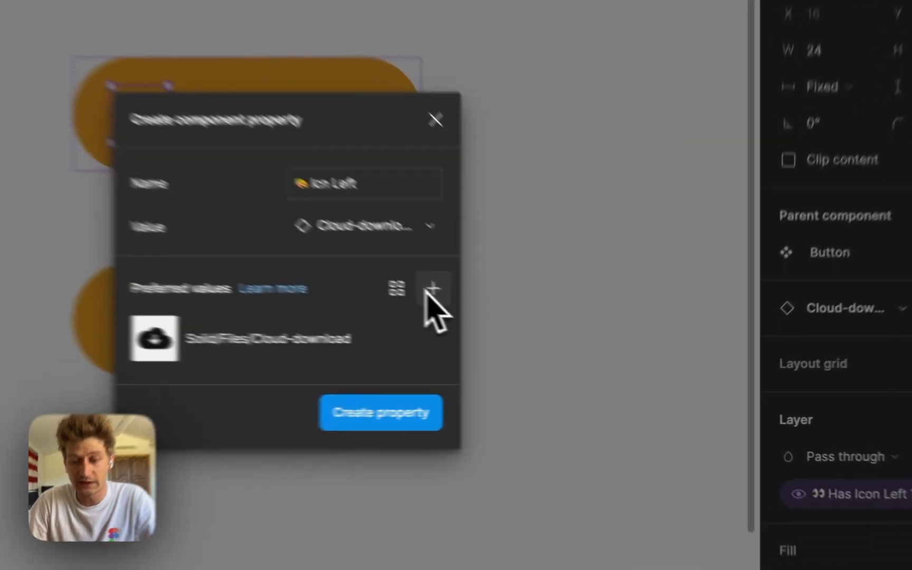
Add Cloud-check, Cloud-off and Cloud-upload as preferred values for "🎨 Icn Left" and create the property.
left_click(431, 290)
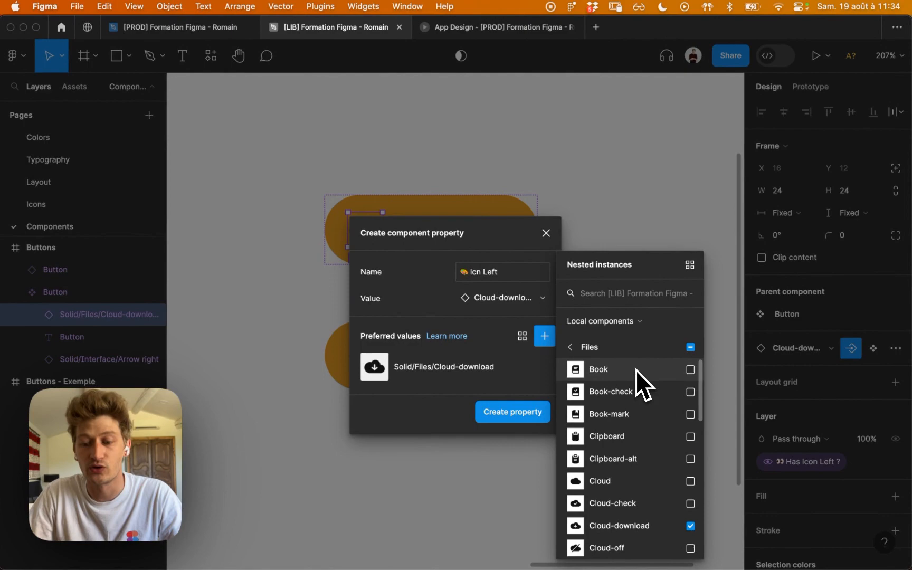
scroll(646, 420, "down", 1)
left_click(689, 482)
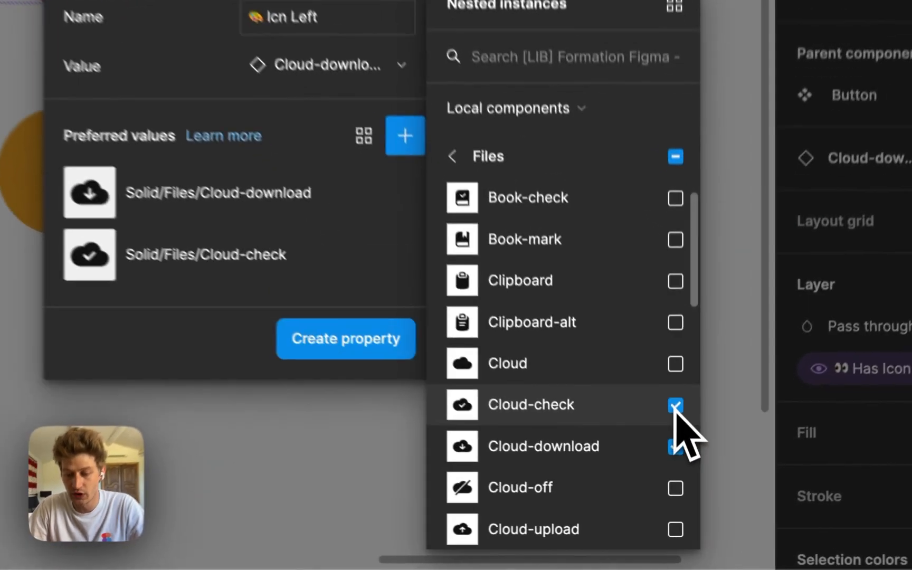
scroll(675, 422, "down", 2)
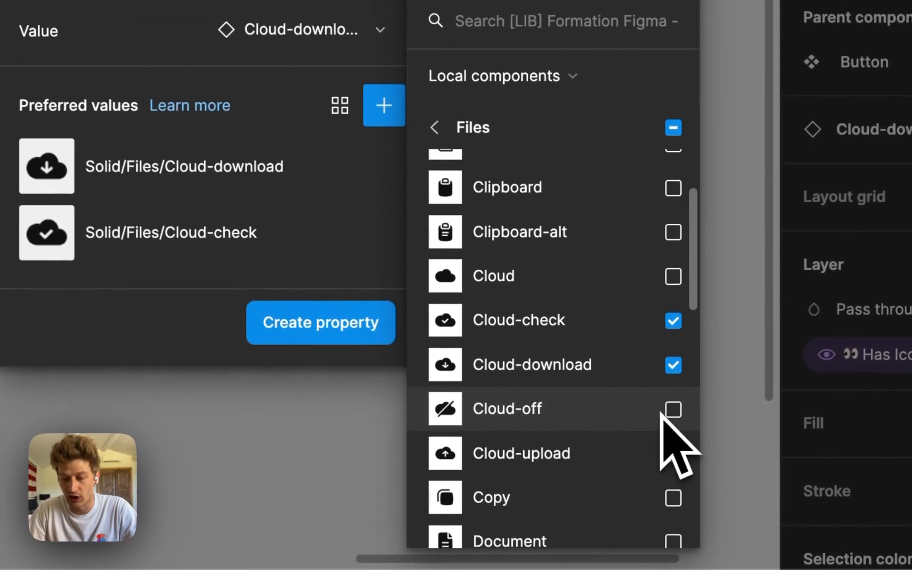
left_click(676, 398)
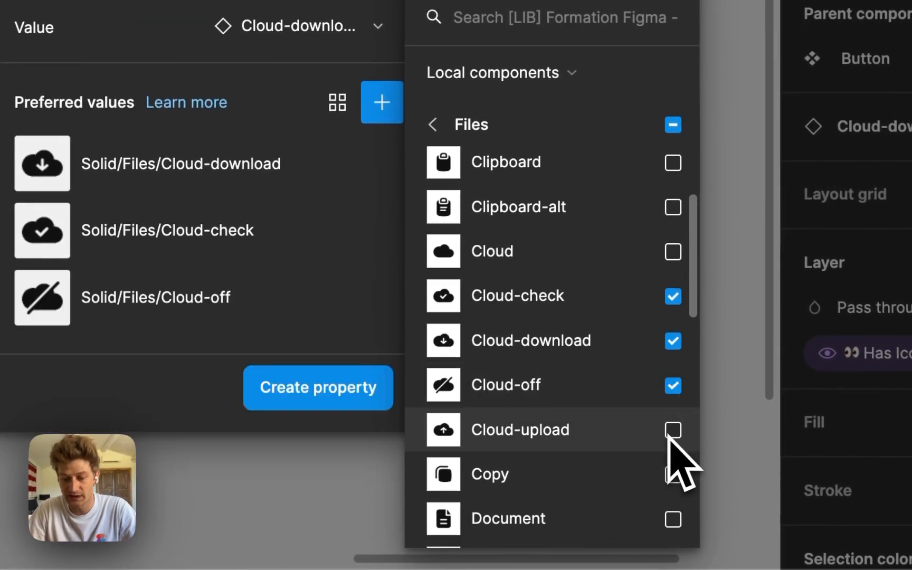
left_click(671, 432)
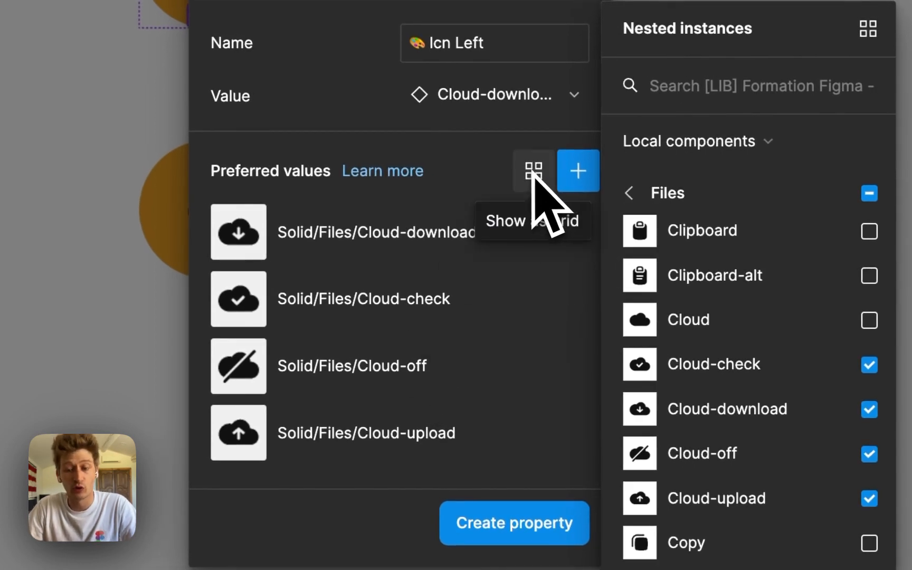
left_click(533, 172)
left_click(548, 175)
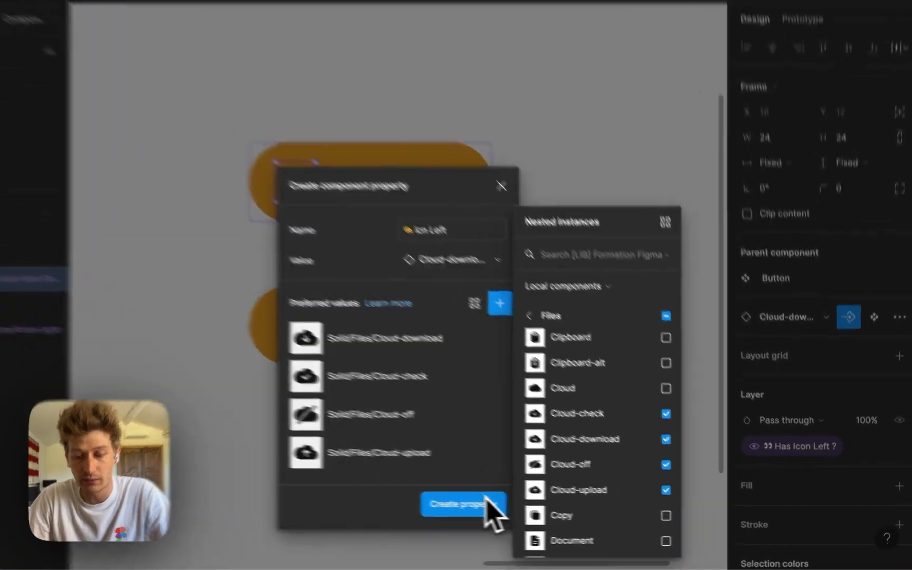
left_click(536, 511)
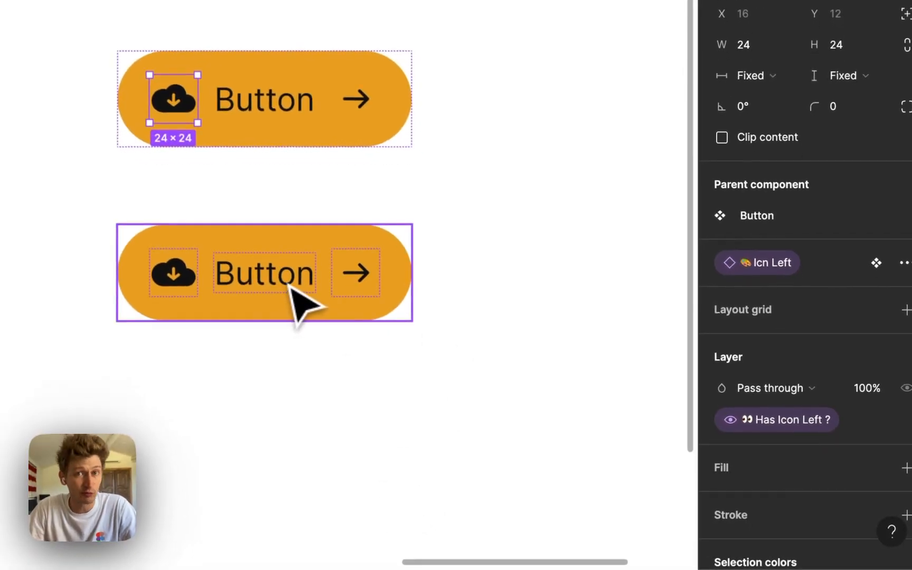
Examine the icon choices for the Button instance's Icn Left property, both the preferred values and the local Solid icon categories.
left_click(293, 290)
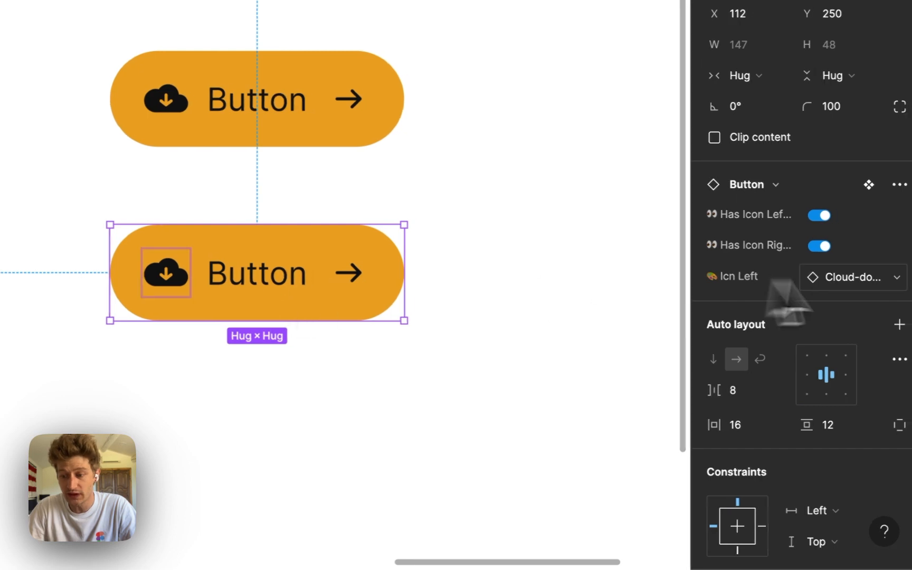
left_click(874, 277)
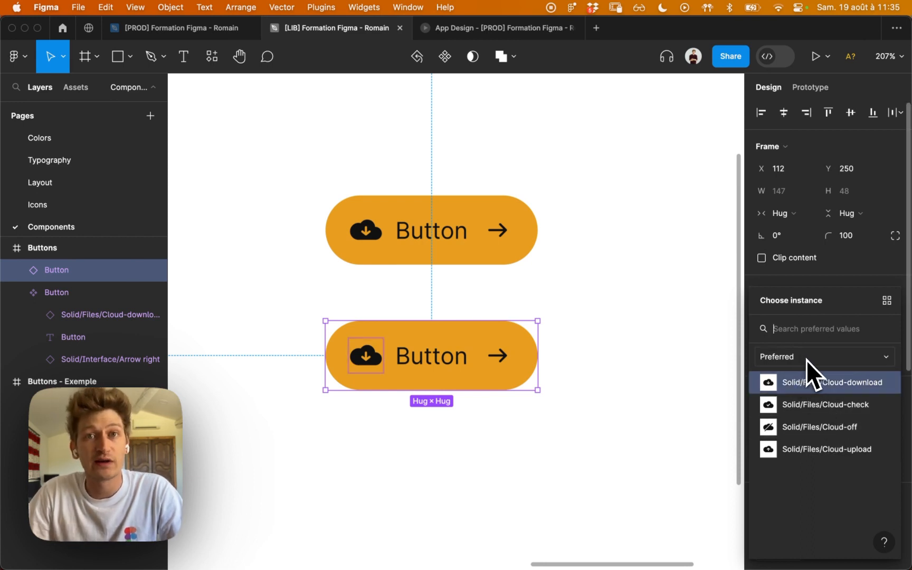
left_click(809, 358)
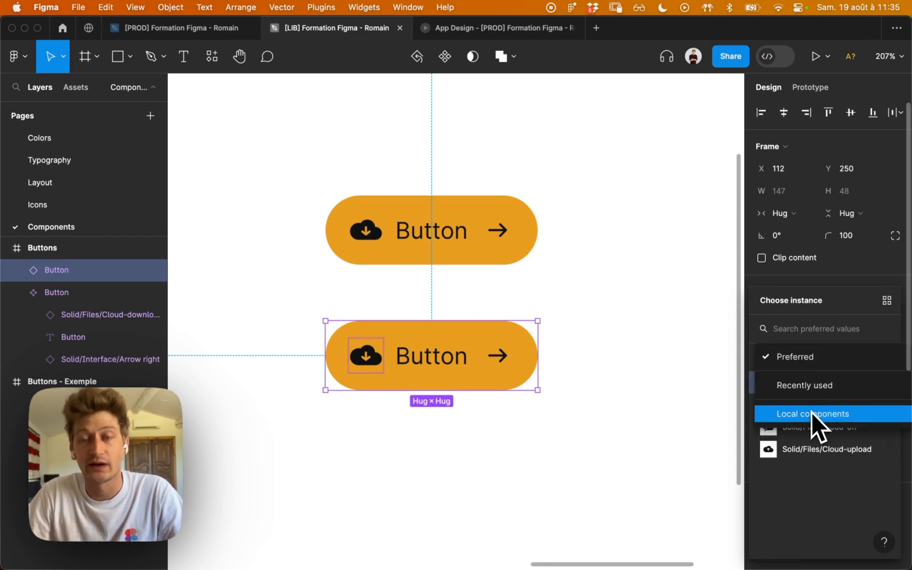
left_click(812, 413)
left_click(813, 381)
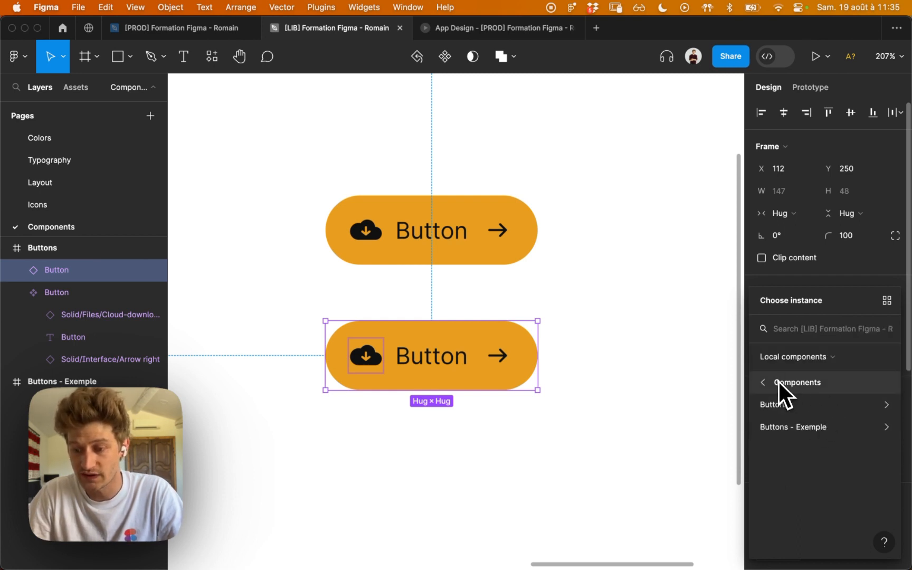
left_click(788, 403)
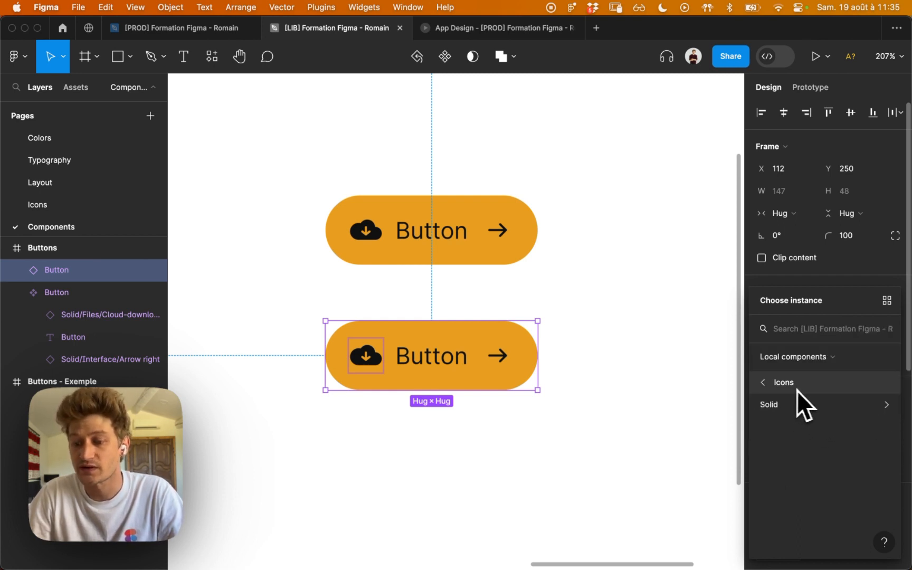
left_click(796, 402)
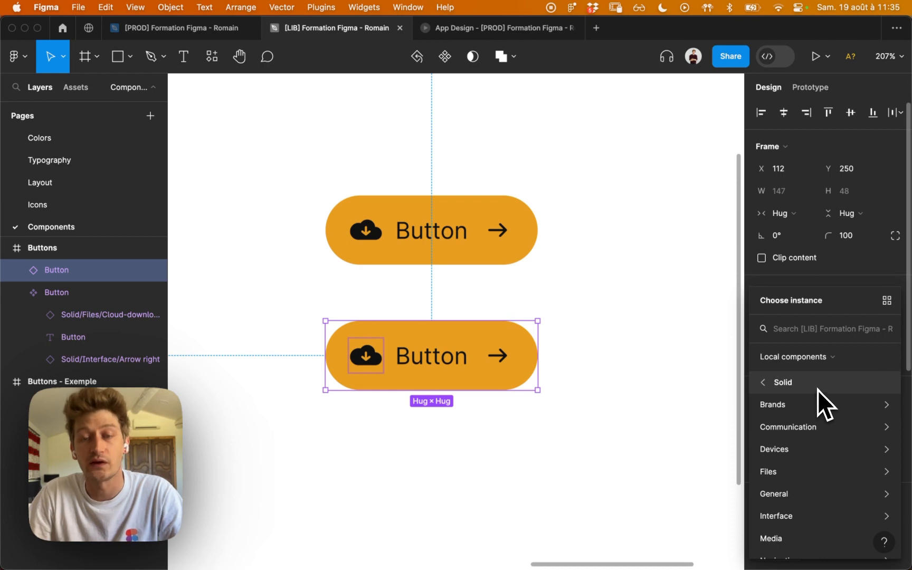
left_click(521, 309)
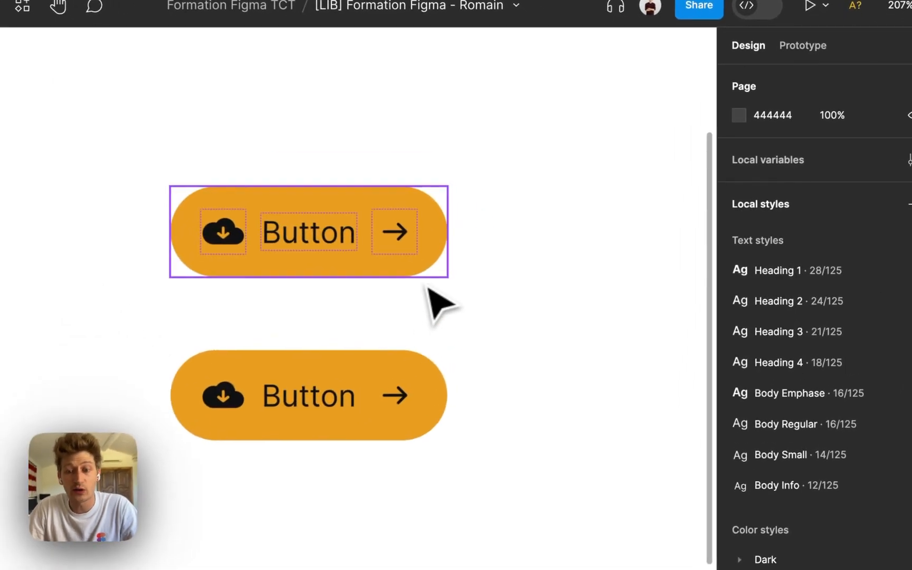
Start an instance swap property named "🎨 Icon Right" for the main component's arrow icon.
left_click(406, 228)
left_click(403, 228)
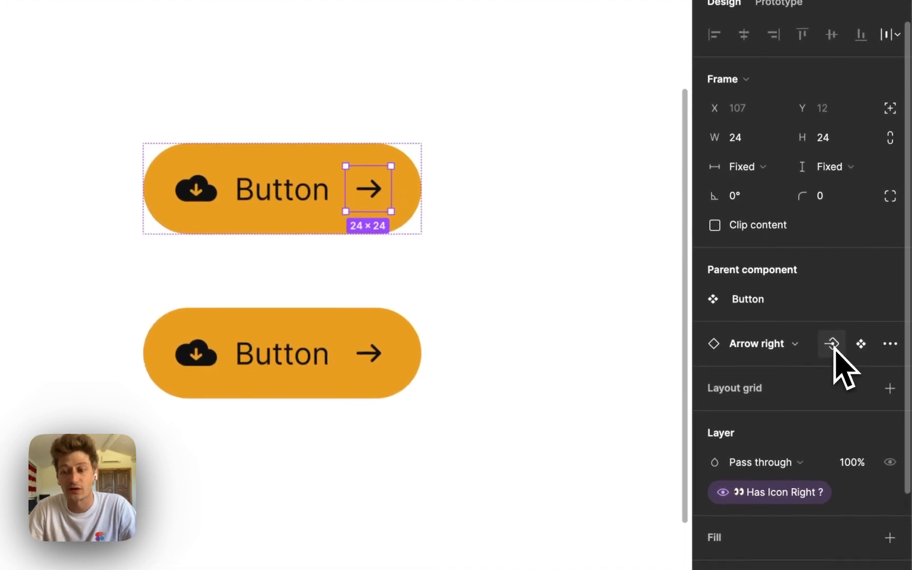
left_click(833, 346)
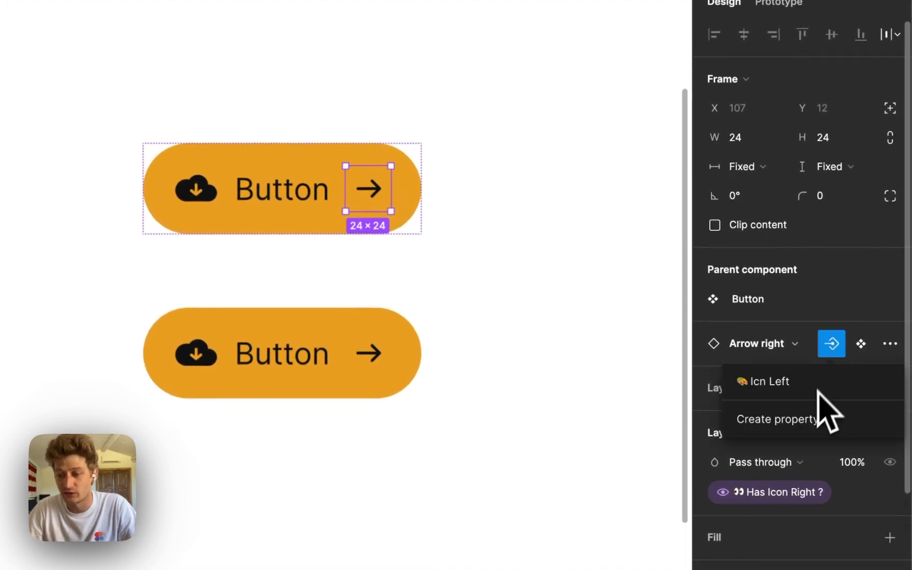
left_click(801, 422)
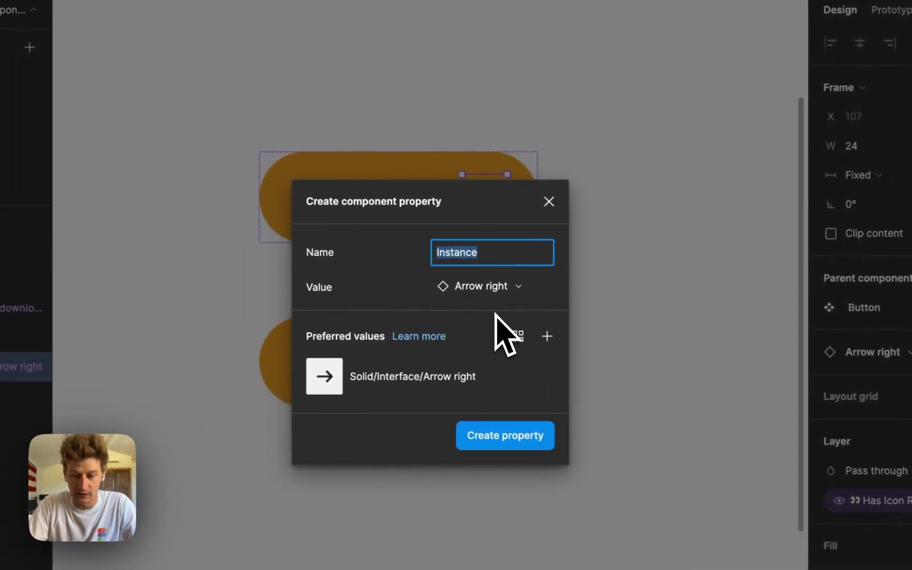
type("Icon Right")
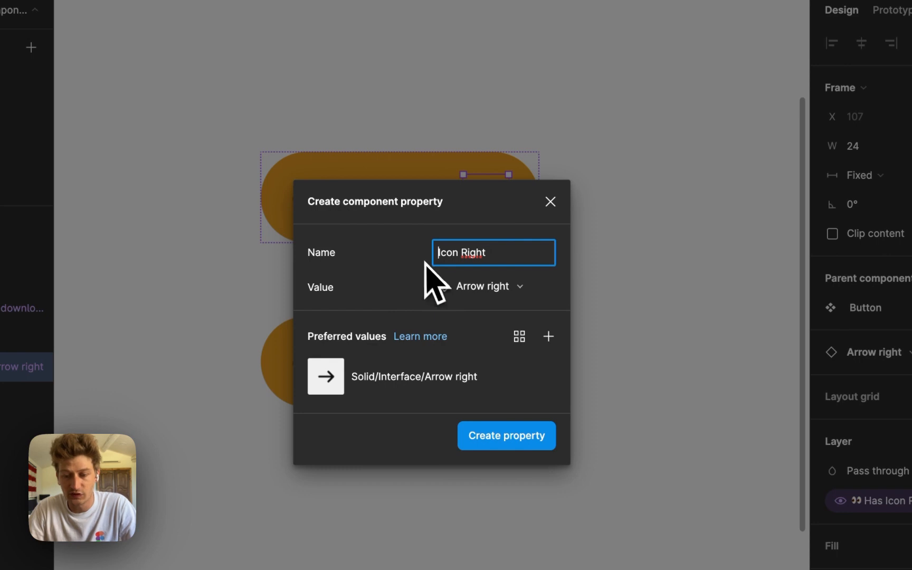
key("ctrl+super+space")
left_click(527, 330)
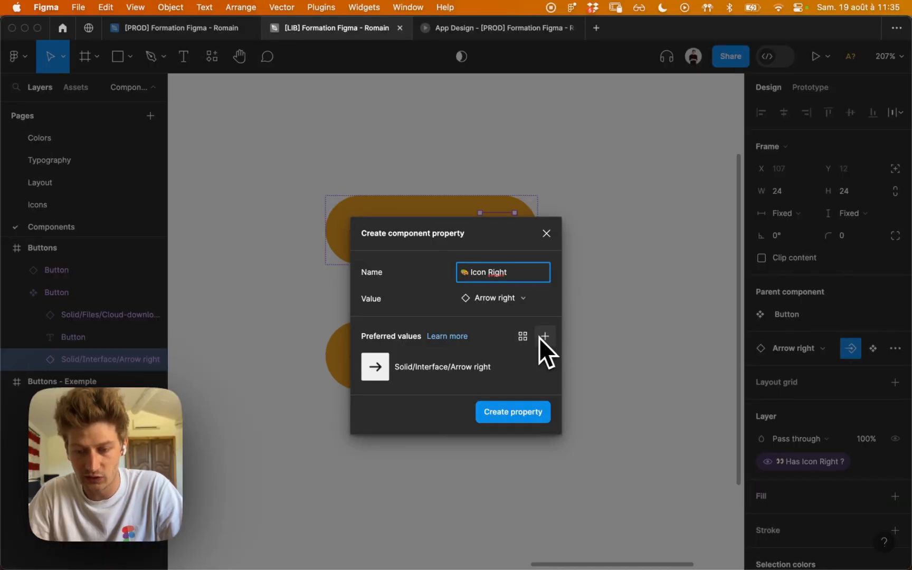
Search the local components for "arrow", add Arrow down, Arrow up and Arrow left as preferred values, and create the Icon Right property.
left_click(544, 338)
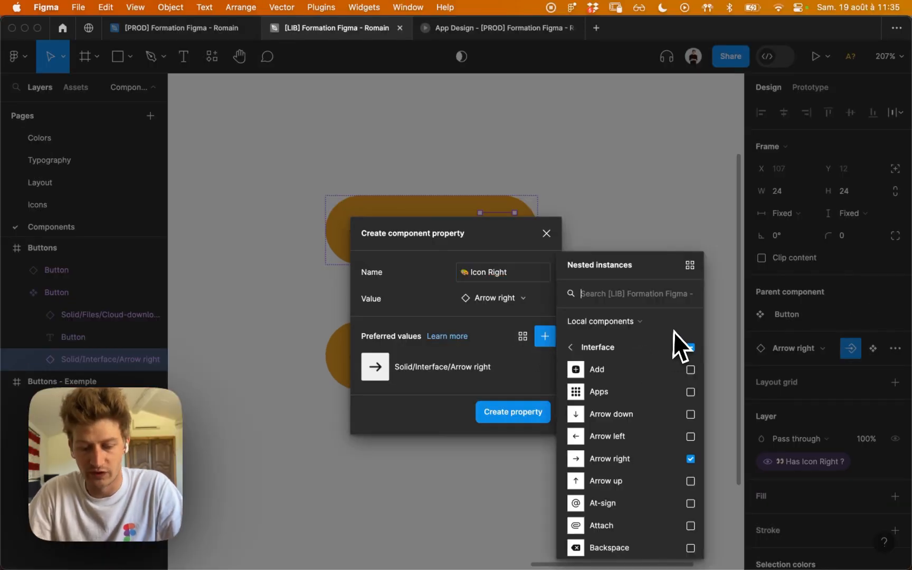
type("arrow")
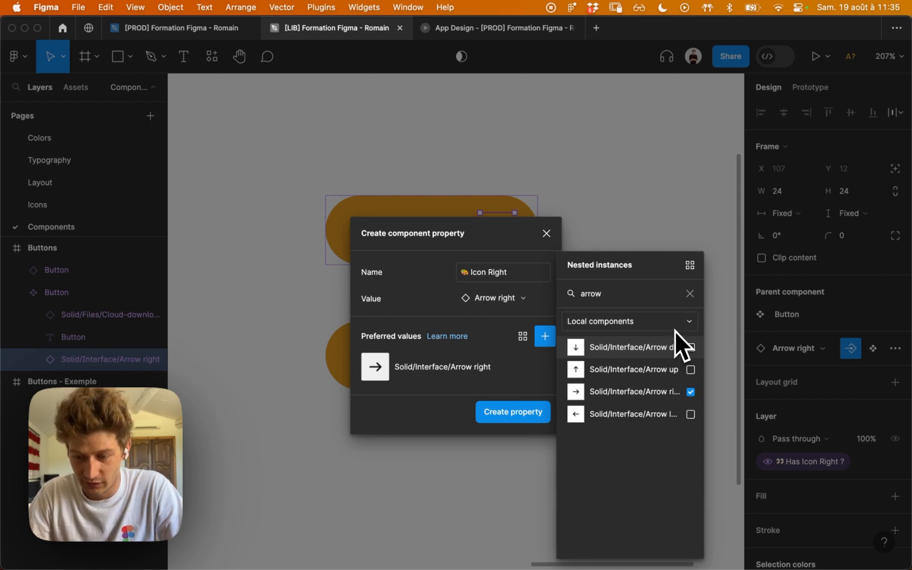
left_click(690, 347)
left_click(690, 370)
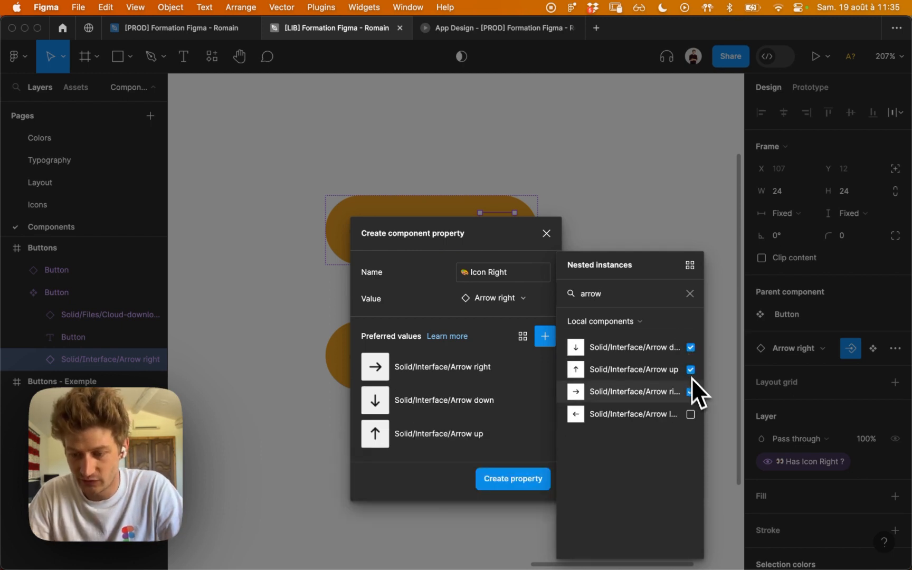
left_click(690, 414)
left_click(528, 508)
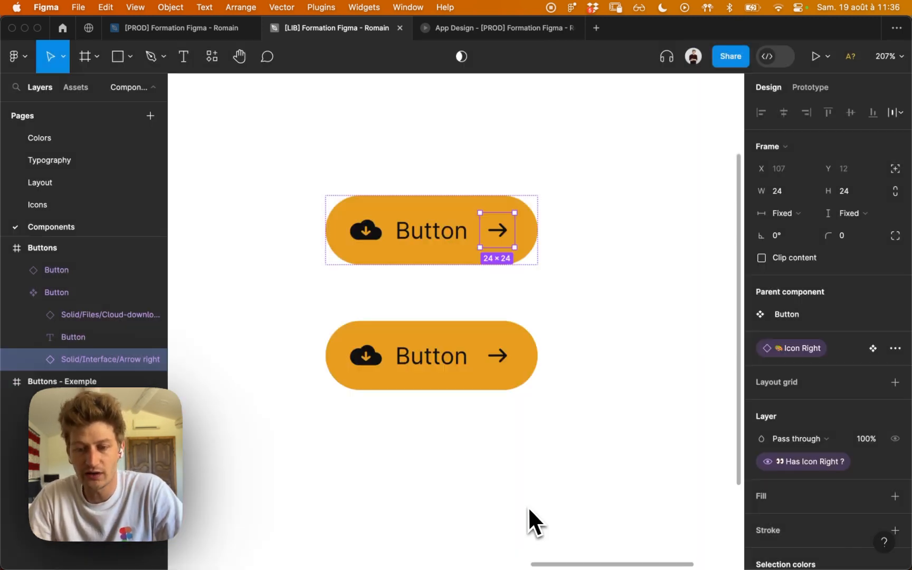
Toggle the Button instance's Has Icon Right ? and Has Icon Left ? properties off and back on.
left_click(562, 391)
left_click(470, 389)
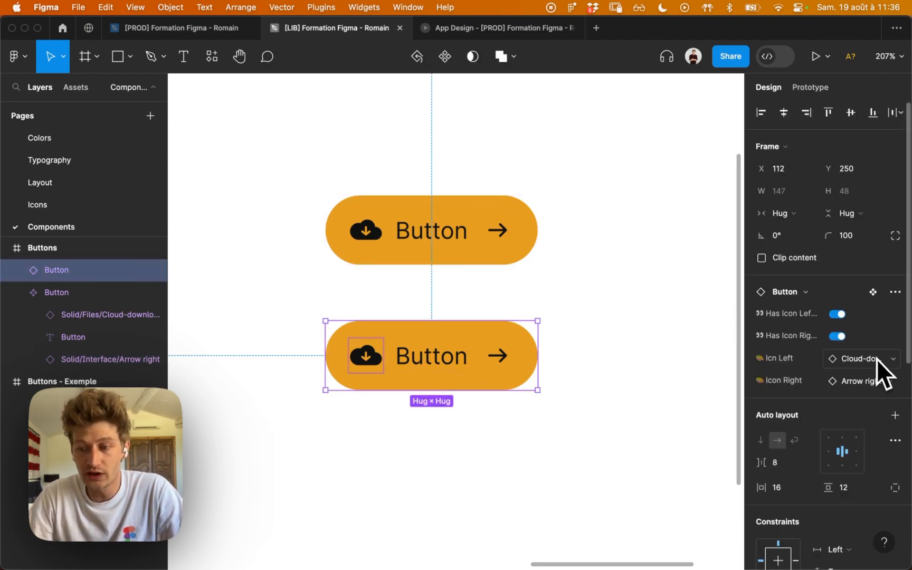
left_click(838, 337)
left_click(837, 314)
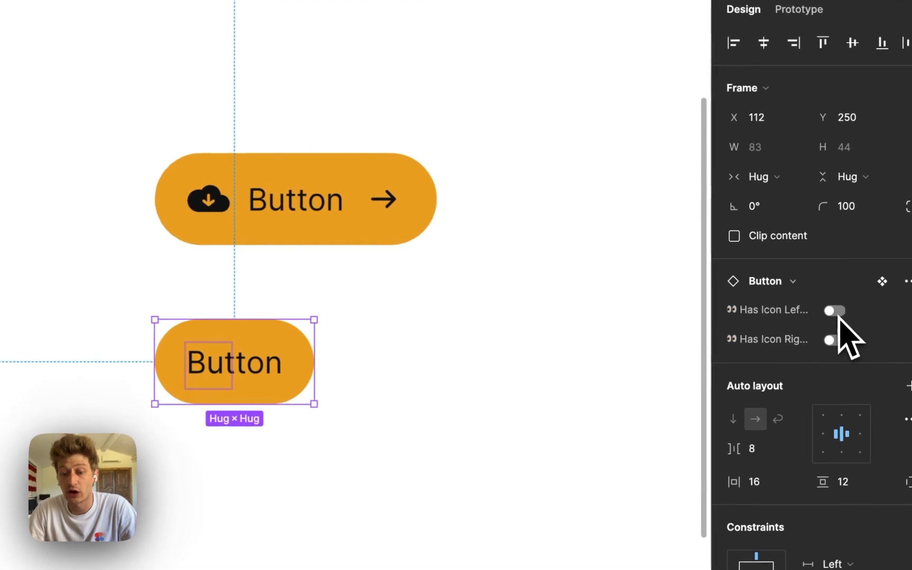
left_click(837, 312)
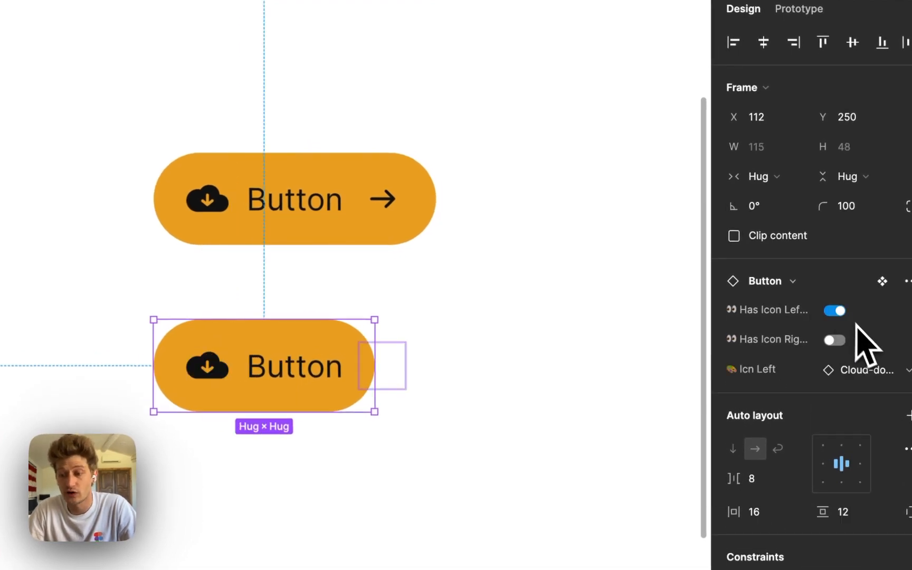
left_click(835, 340)
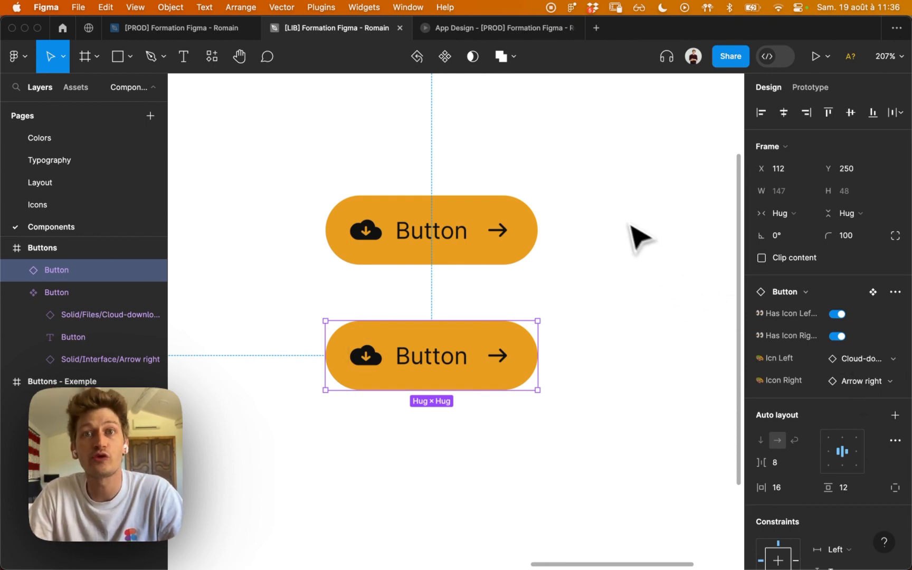
Create a boolean property named "👀 Has Text ?" with value True for the main component's Button text layer.
left_click(470, 238)
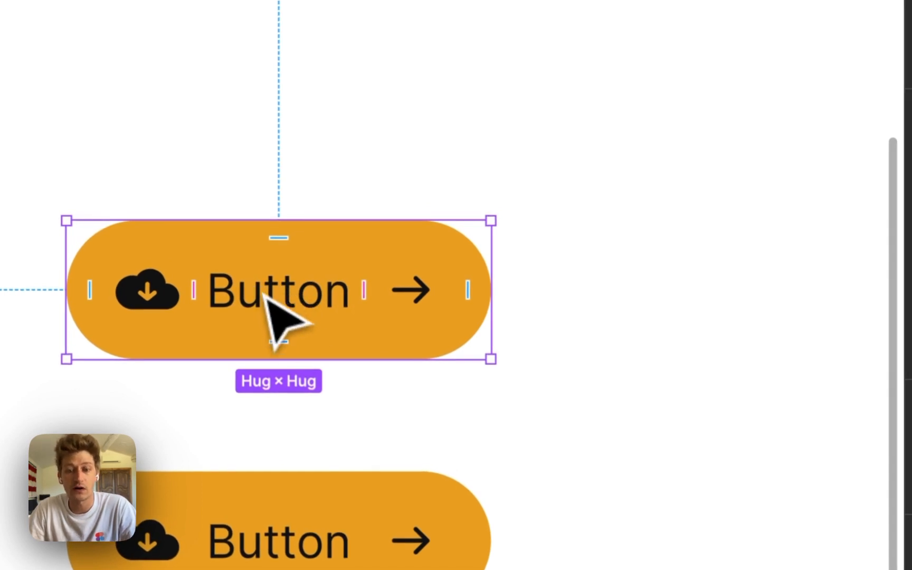
double_click(298, 312)
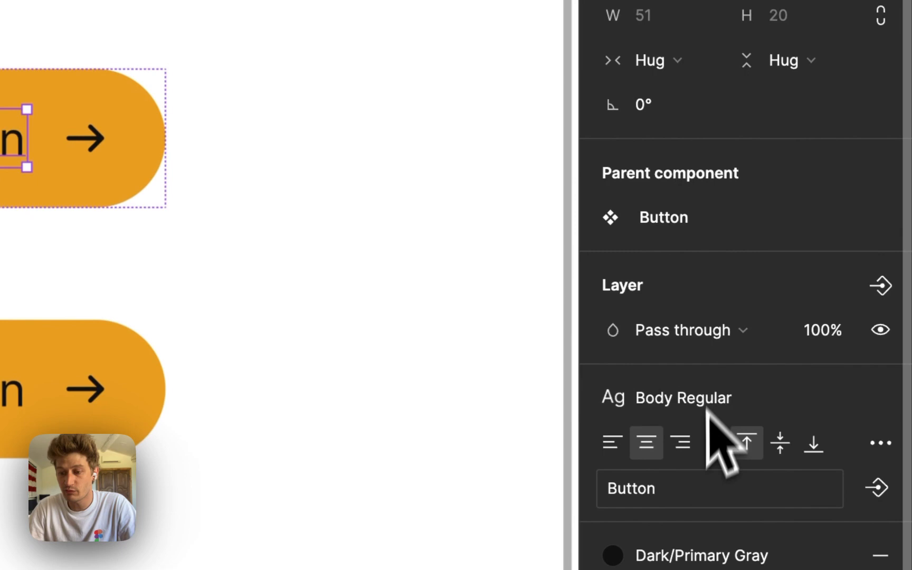
left_click(881, 286)
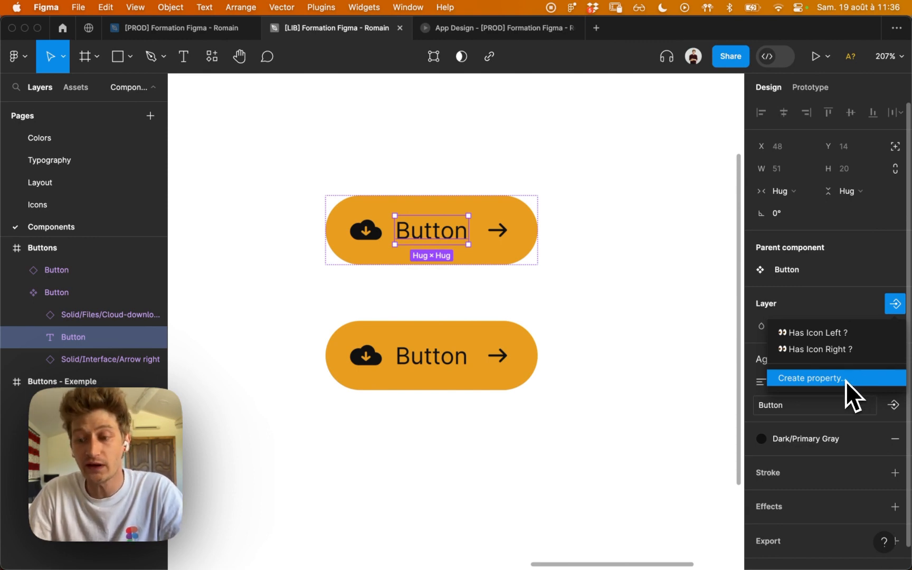
left_click(843, 383)
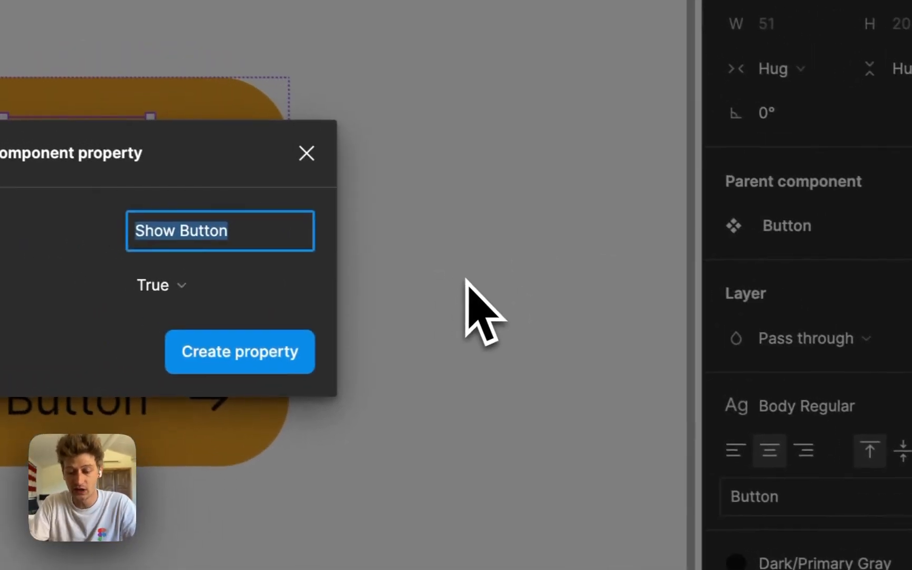
type("Has Text")
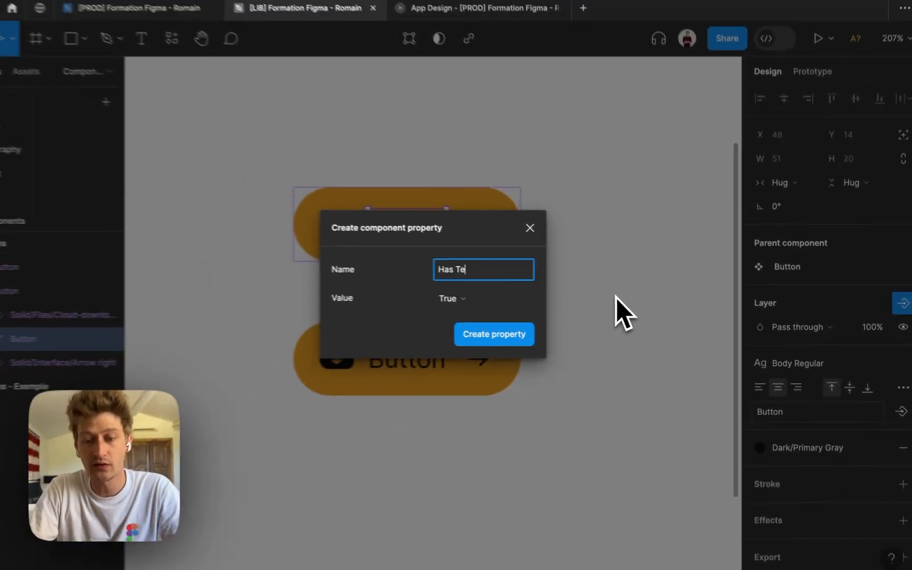
type(" ?")
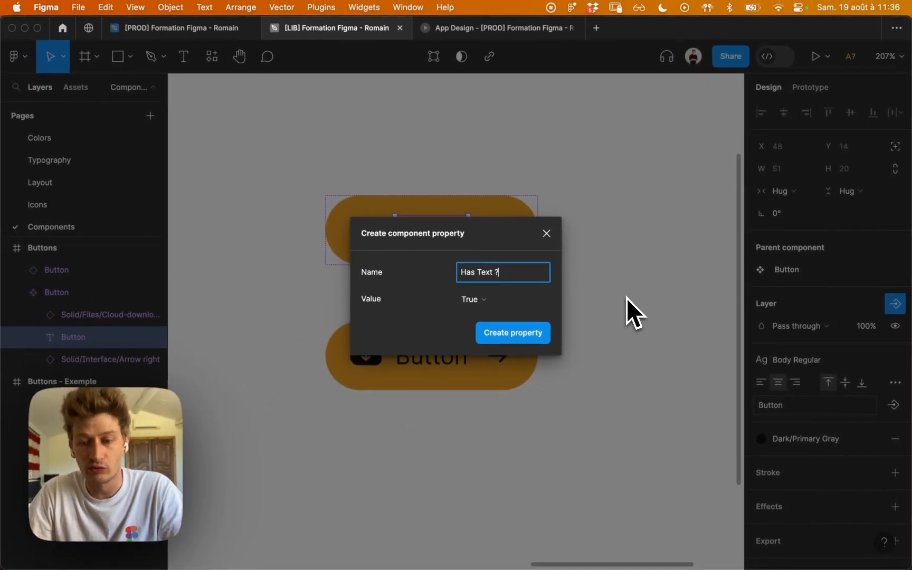
key("ctrl+super+space")
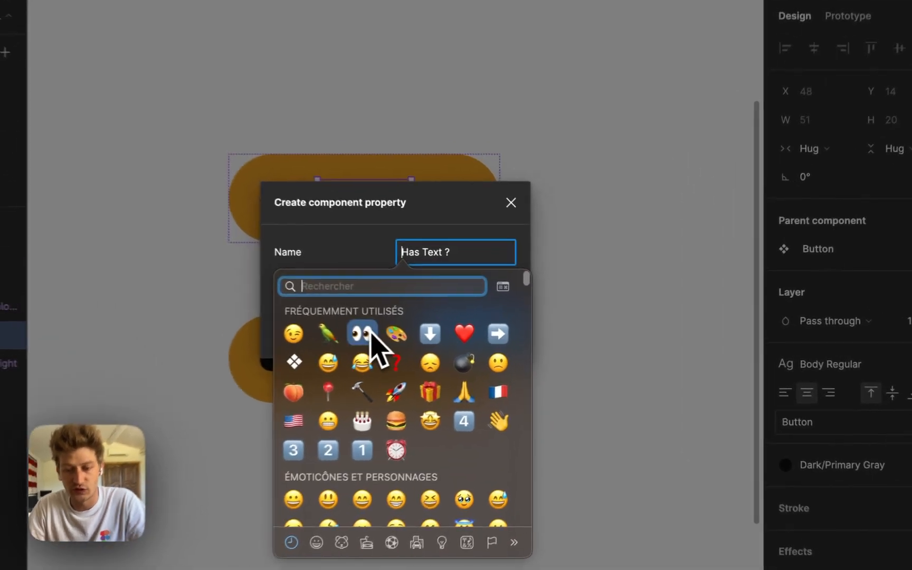
left_click(435, 339)
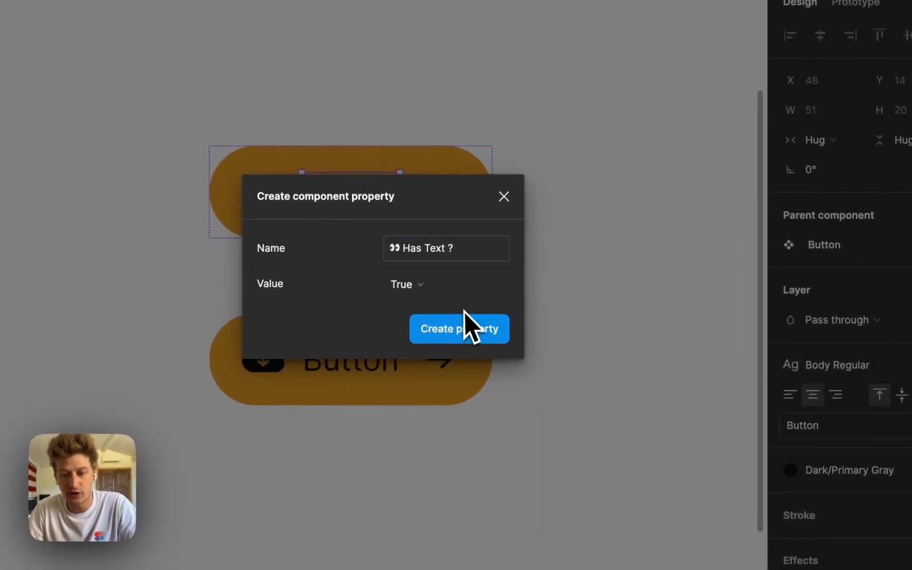
left_click(485, 320)
Toggle the Button instance's Has Text ? property off and back on.
left_click(536, 298)
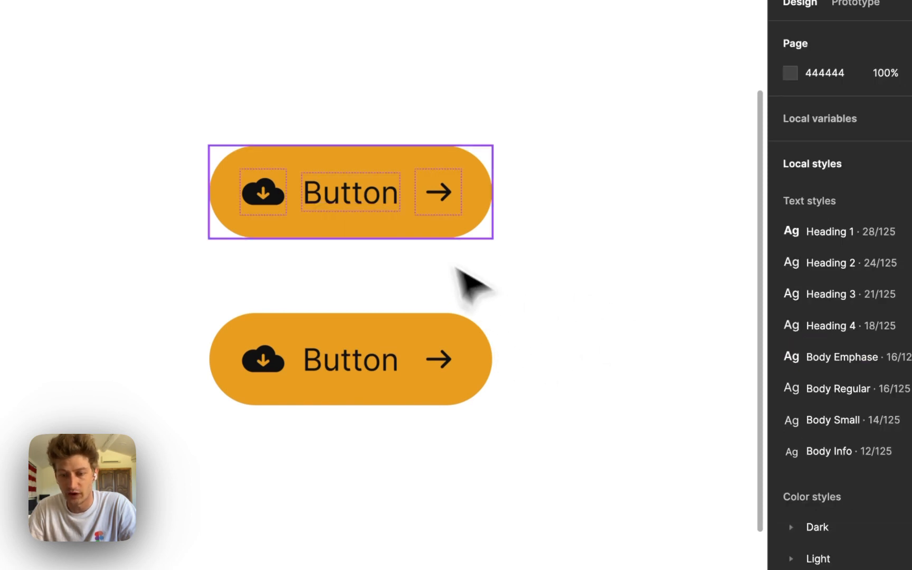
left_click(388, 330)
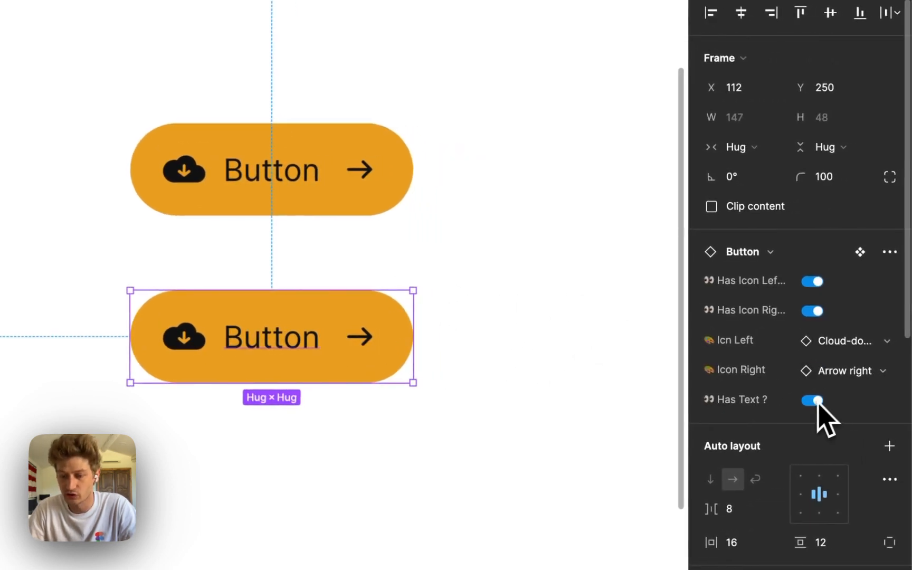
left_click(816, 401)
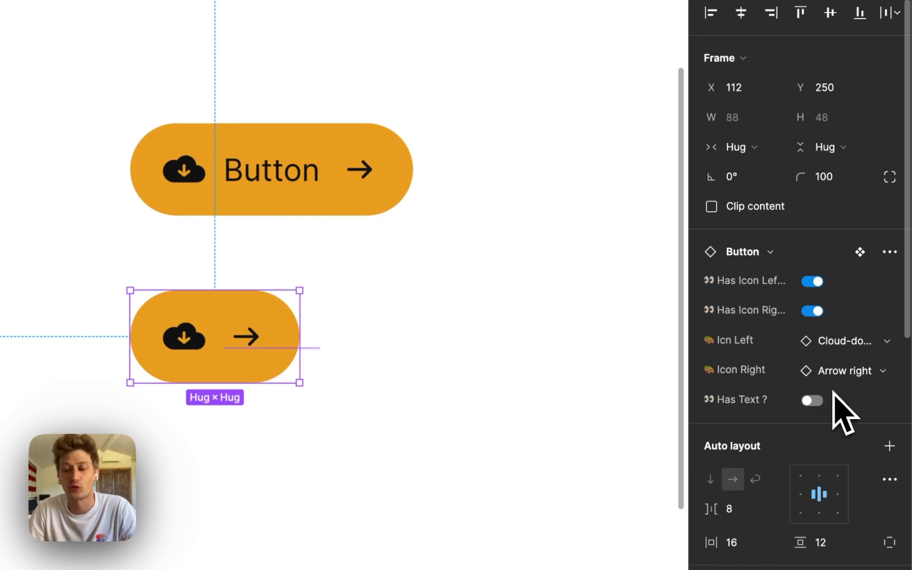
left_click(815, 401)
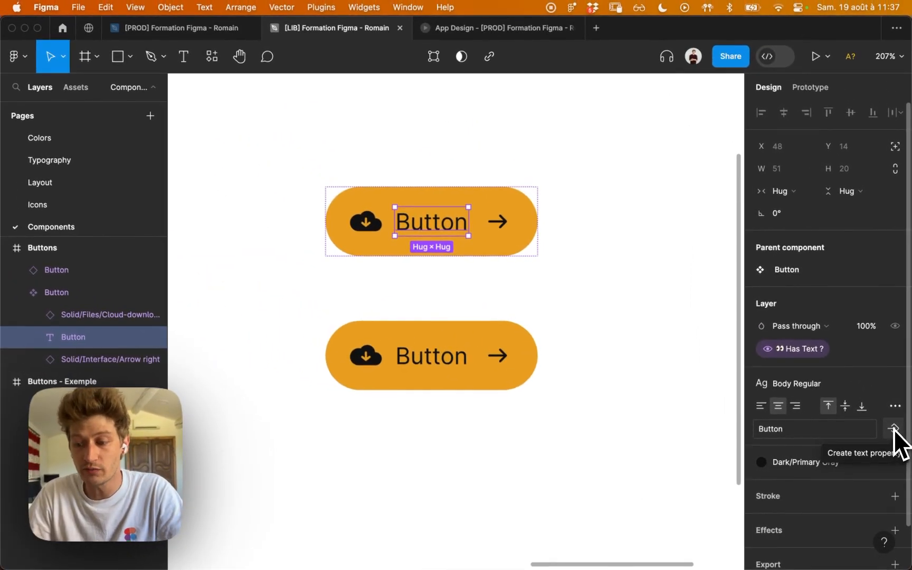
Create a text property named "Text Button" with value "Figma" for the main component's text layer.
left_click(894, 429)
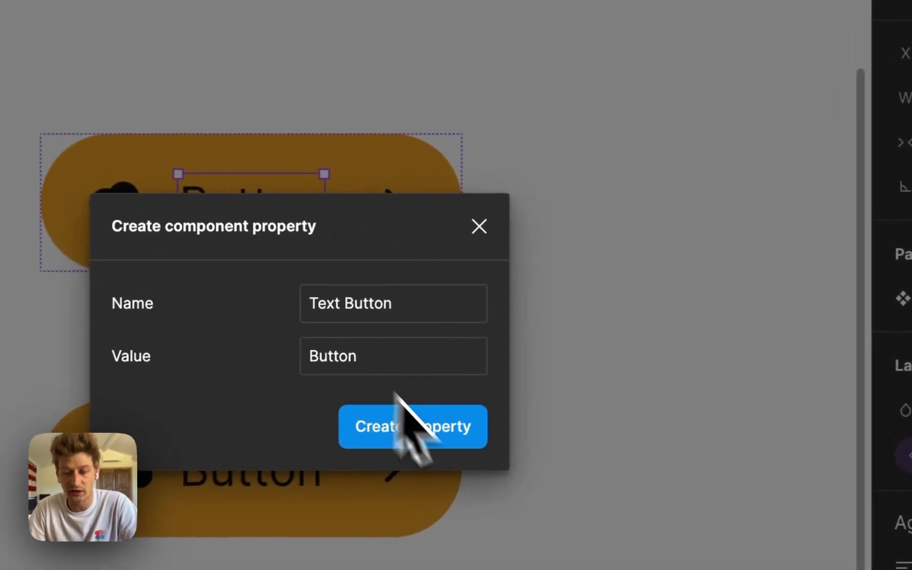
left_click(412, 340)
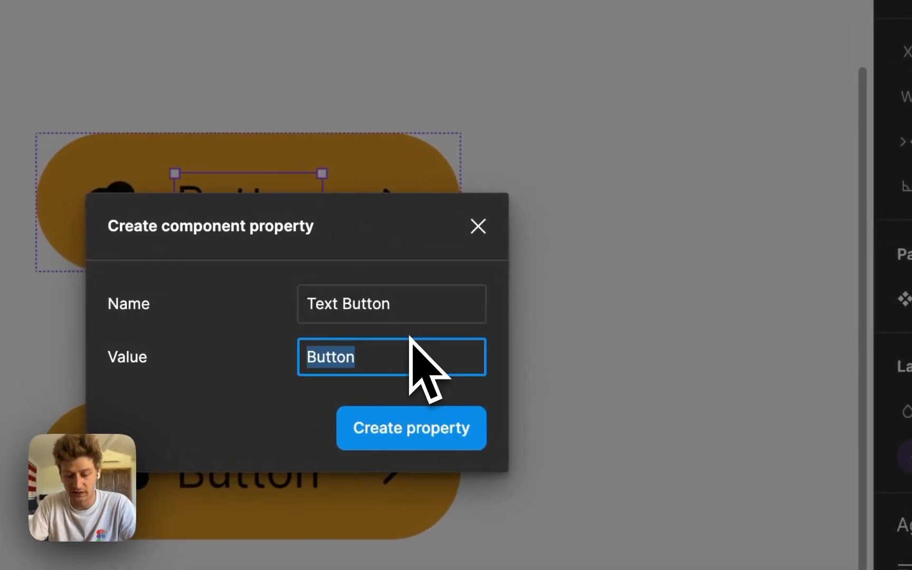
type("Figma")
key("Return")
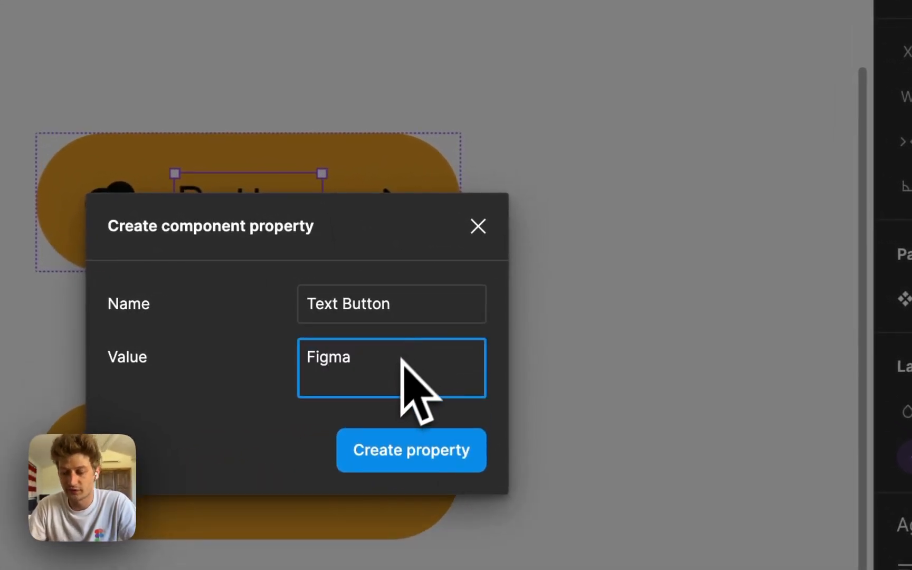
key("BackSpace")
left_click(409, 428)
left_click(652, 336)
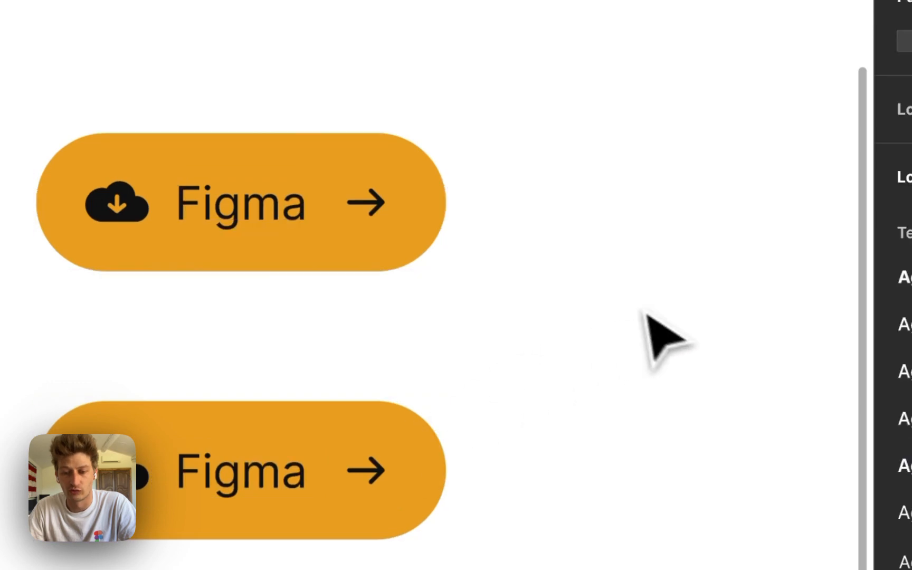
Set the Button instance's Text Button property to "Cacatoès".
left_click(357, 476)
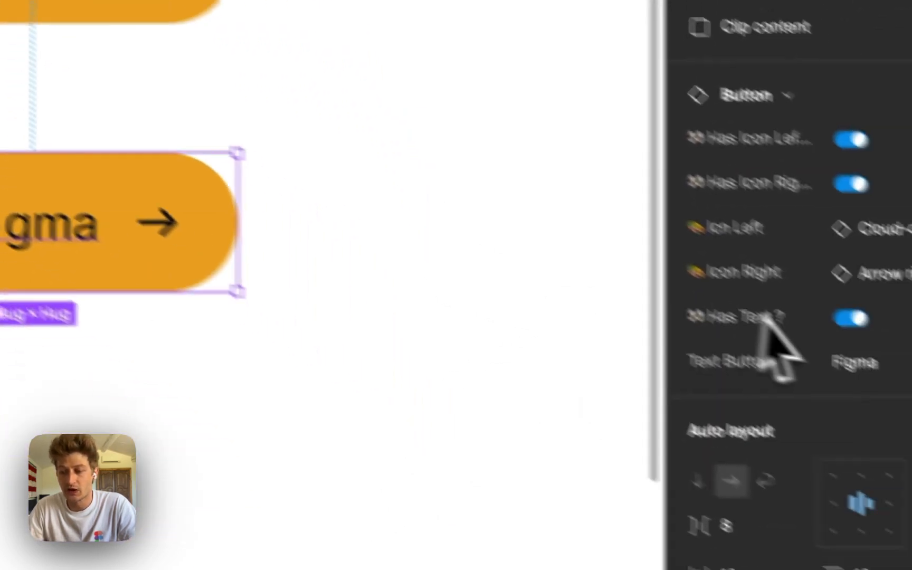
left_click(791, 319)
type("Cacatoès")
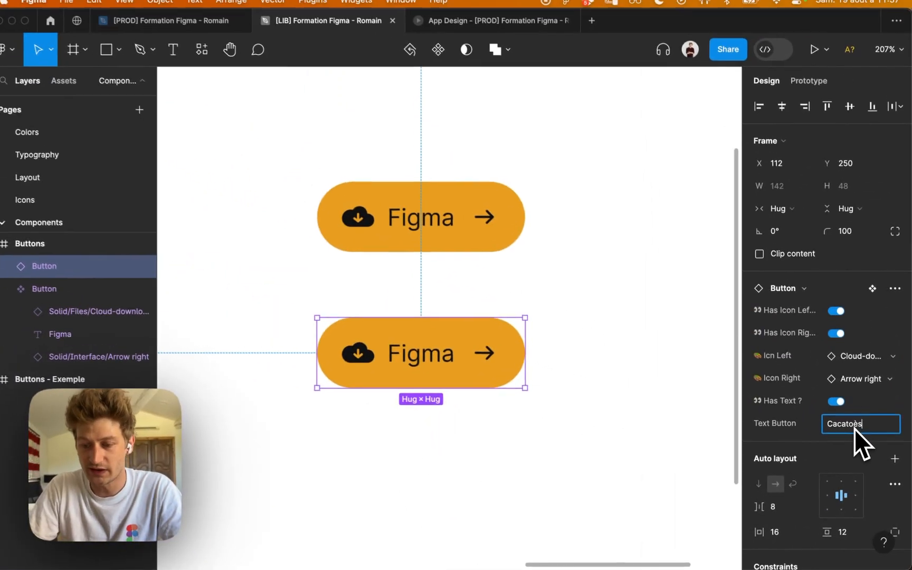
key("Return")
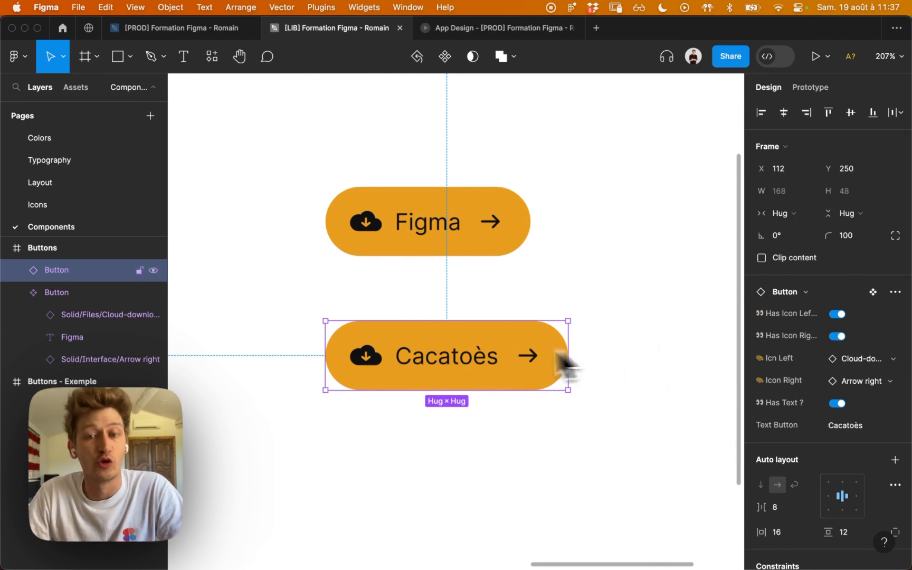
Turn off the instance's Has Icon Right ? and Has Icon Left ? properties and set its Text Button to "Figma".
left_click(842, 336)
left_click(827, 314)
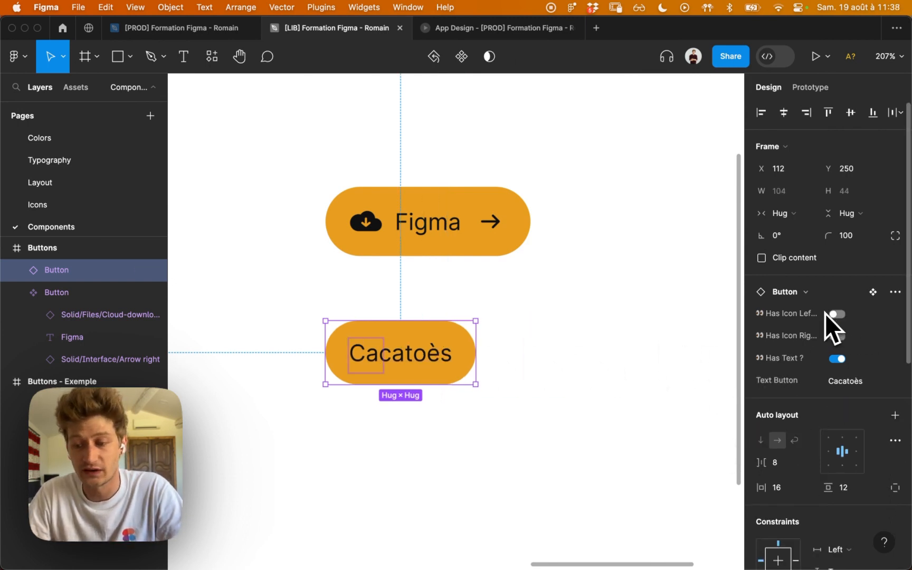
left_click(870, 390)
type("Figma")
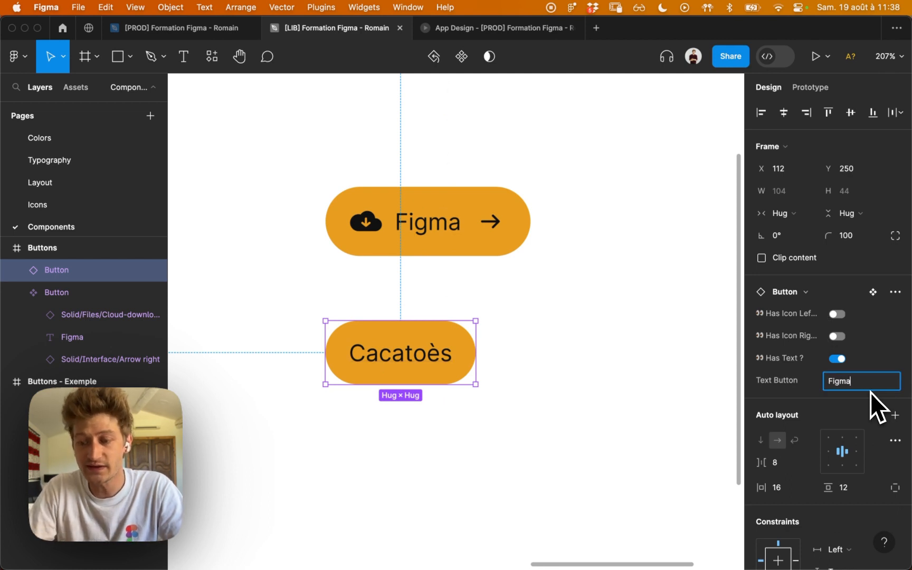
key("Return")
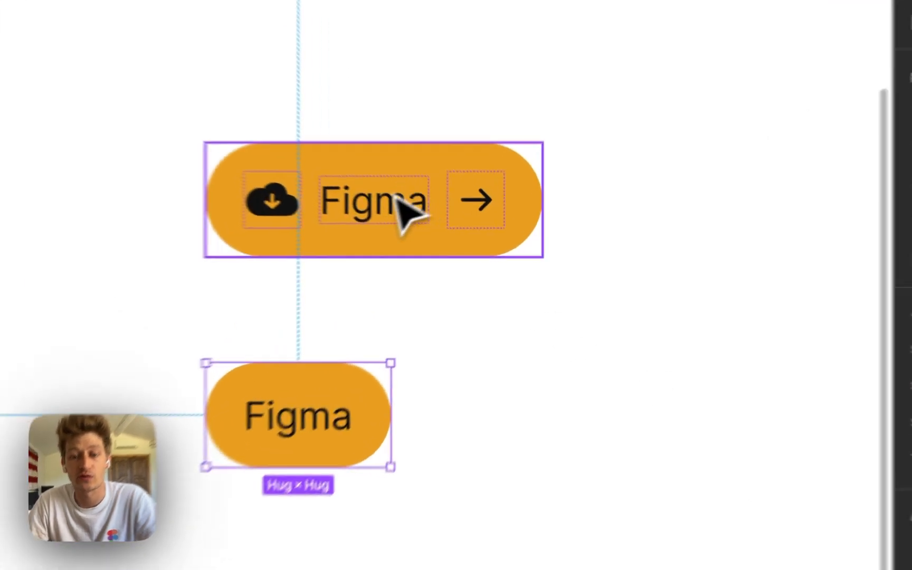
Set the default value of the main component's Text Button property to "Button".
left_click(407, 193)
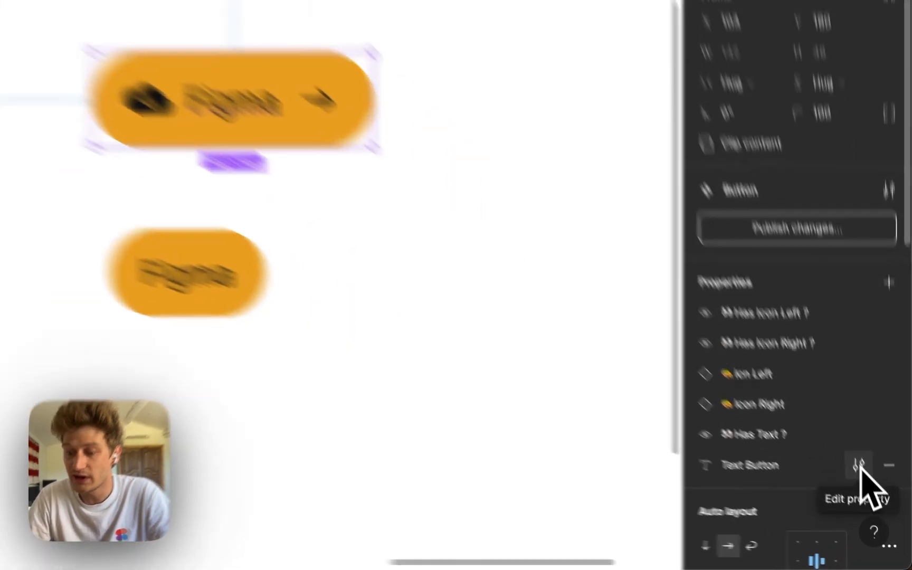
left_click(859, 465)
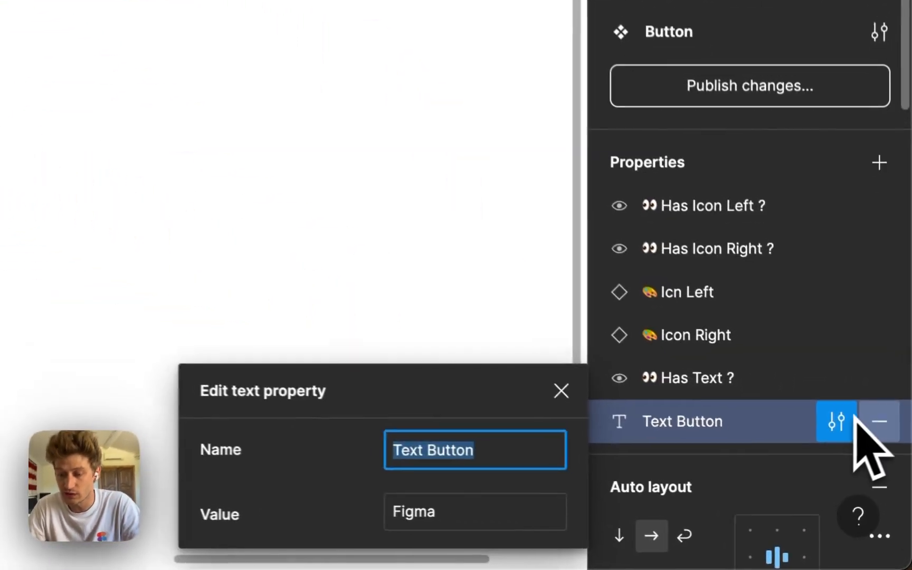
left_click(618, 526)
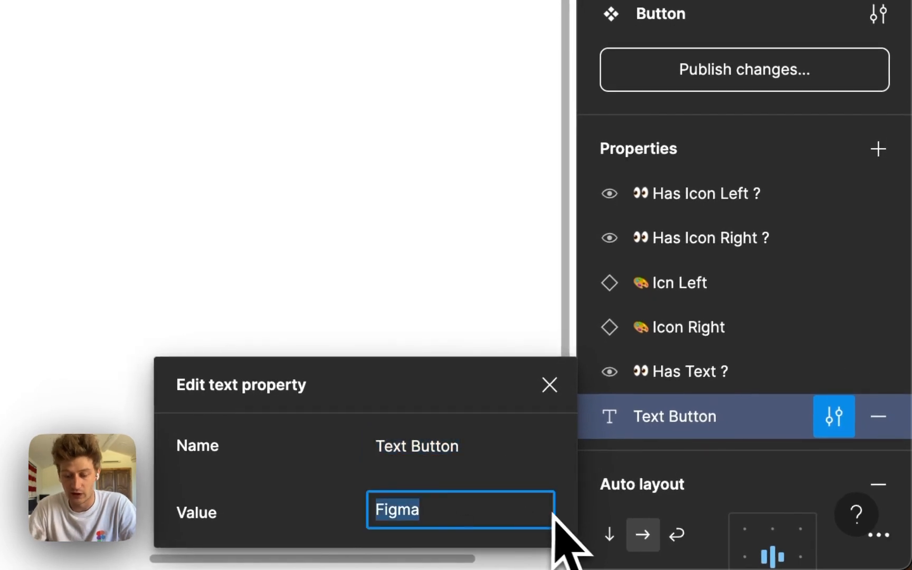
key("Return")
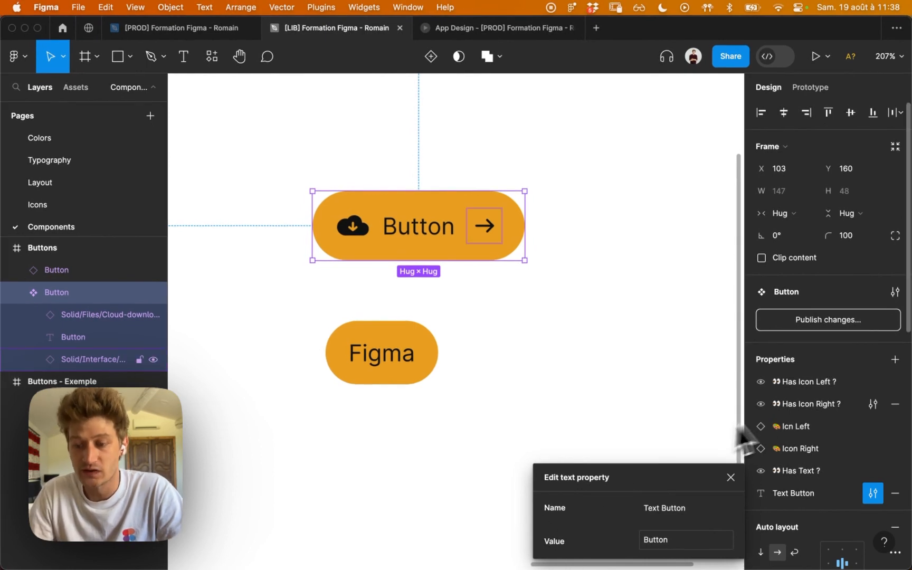
left_click(873, 404)
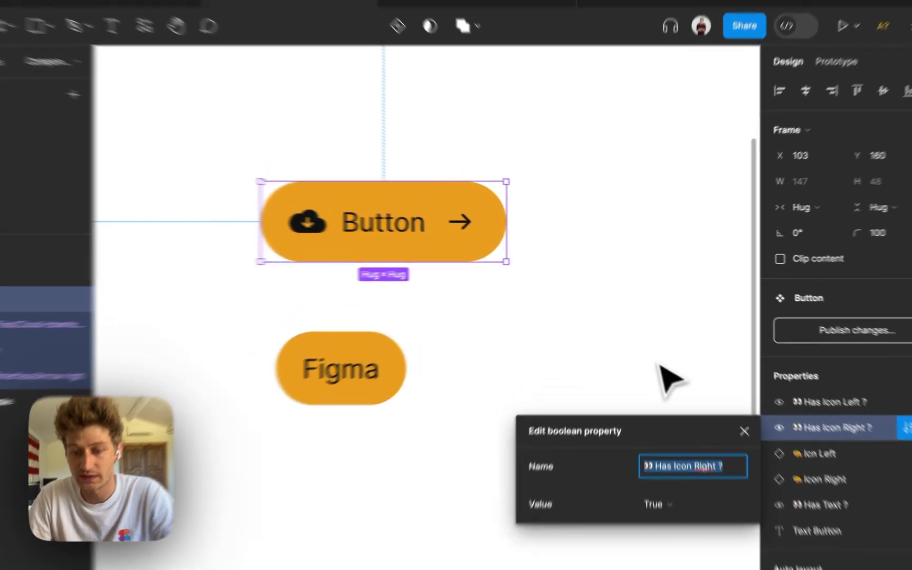
left_click(652, 345)
Reorder the main component's properties so Icn Left sits directly below Has Icon Left ?
left_click(480, 207)
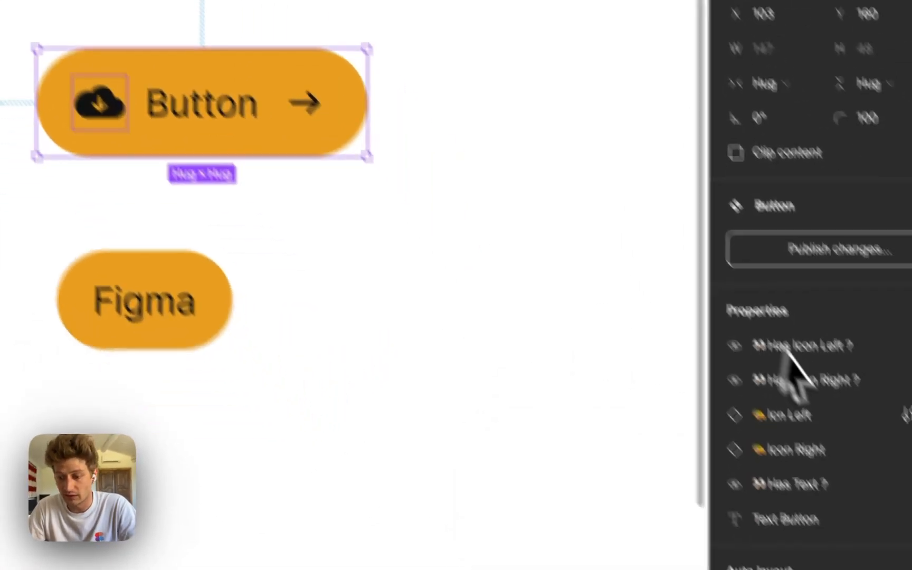
left_click_drag(658, 449, 686, 449)
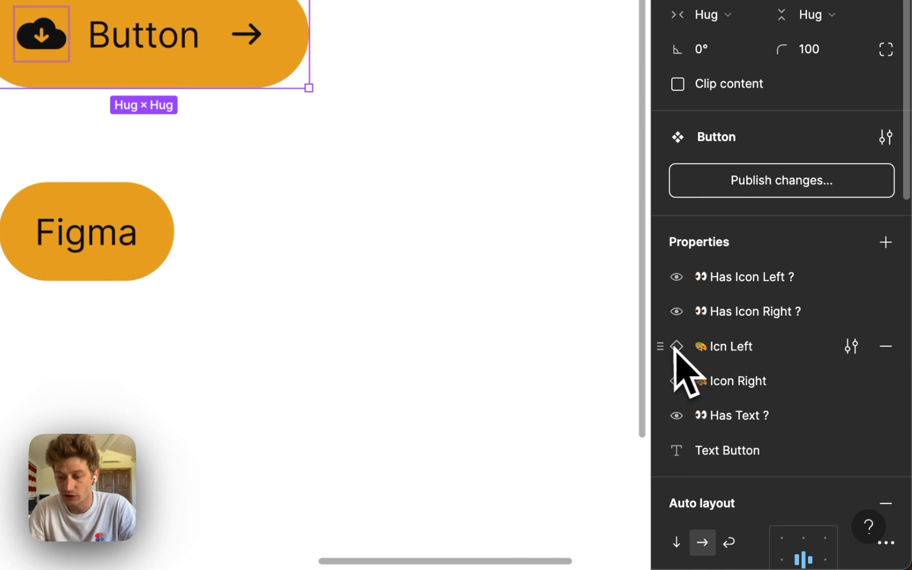
left_click_drag(668, 343, 710, 290)
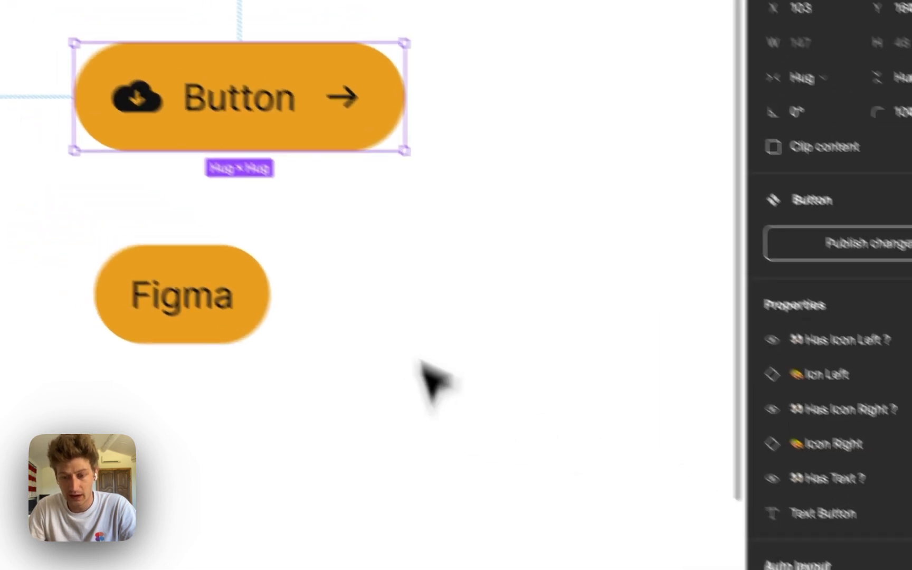
Turn on the instance's Has Icon Left ? and Has Icon Right ?, and move it to align its right edge with the main component.
left_click(331, 167)
left_click(283, 311)
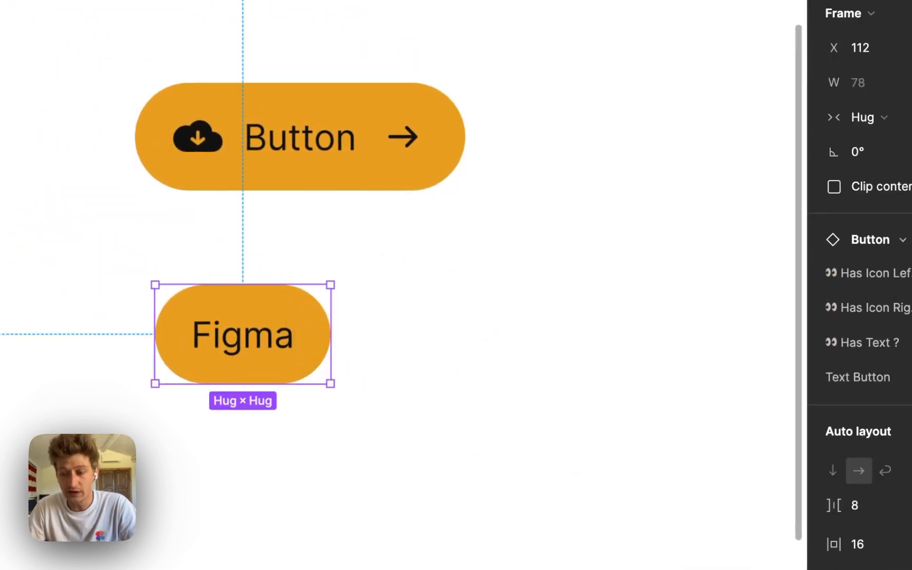
left_click(796, 249)
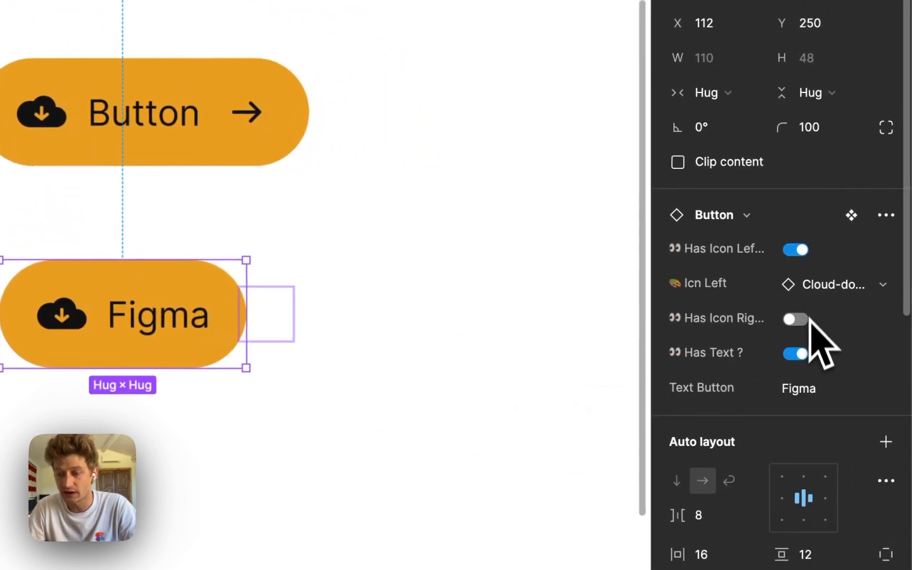
left_click(798, 318)
left_click_drag(188, 303, 178, 303)
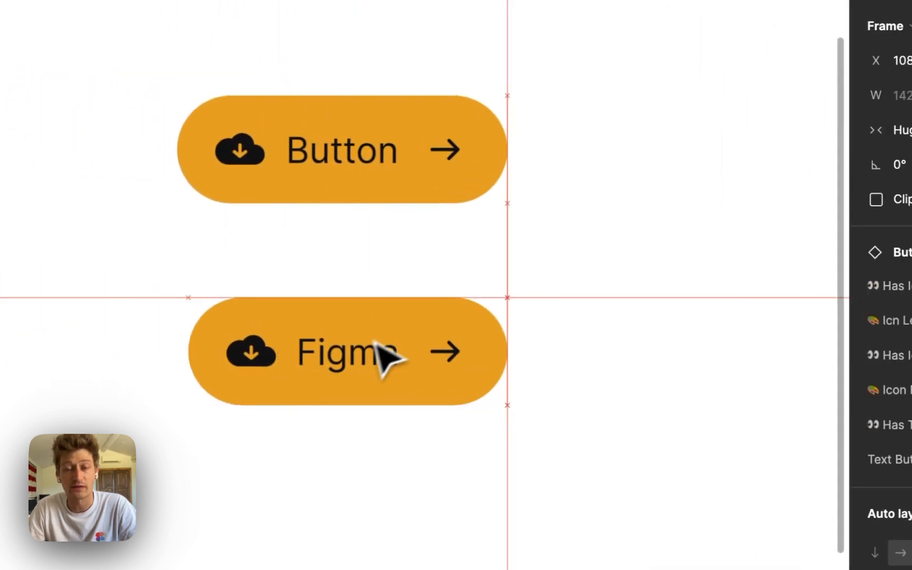
left_click_drag(376, 342, 373, 342)
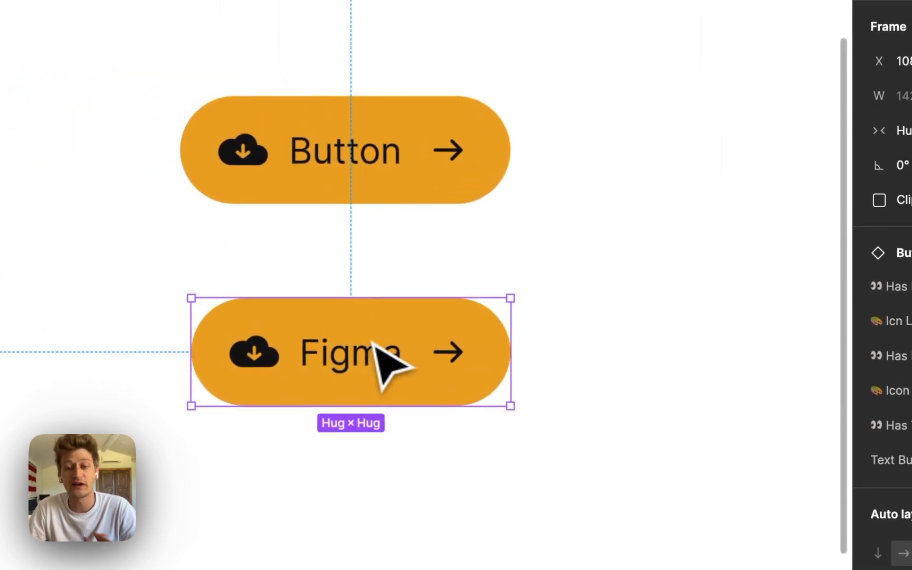